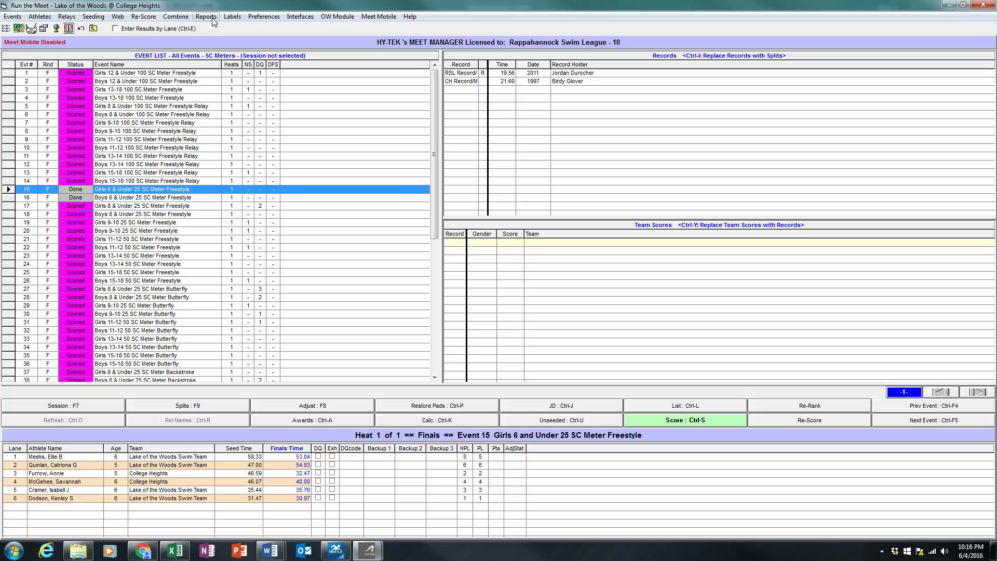
Step: Create an exceptions report for the Regular Session on athletes exceeding maximum entries, and close the report window
click(206, 17)
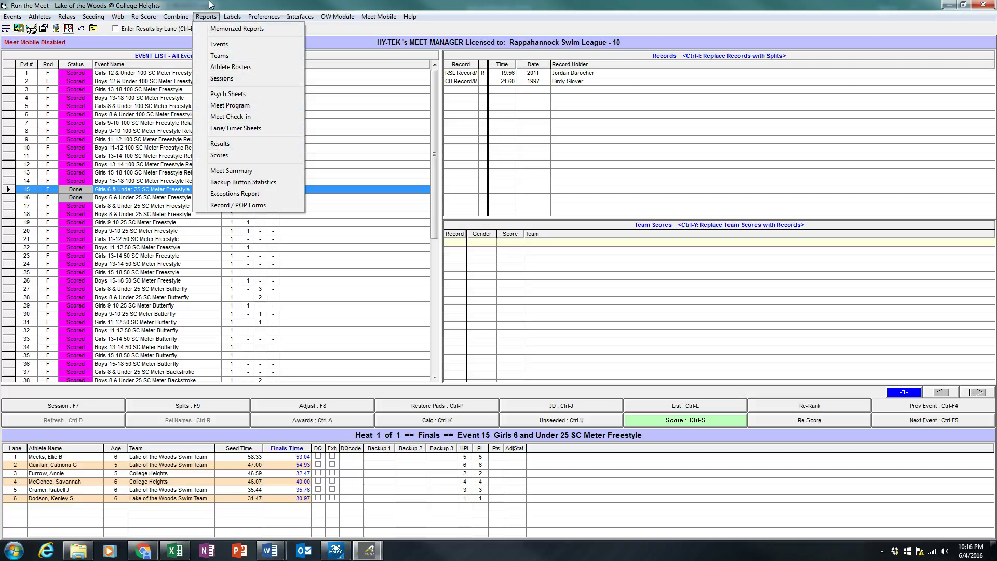
click(240, 194)
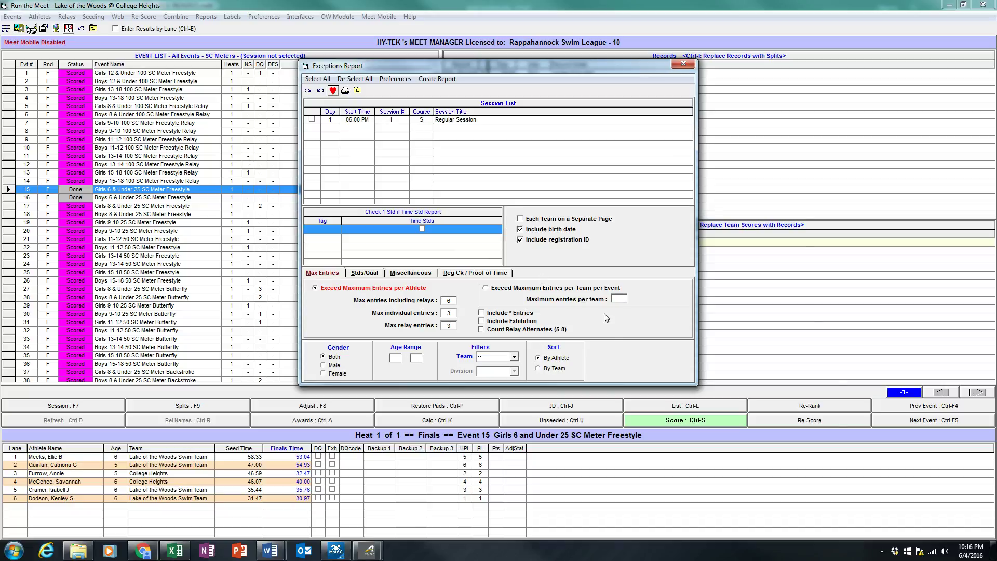
click(318, 79)
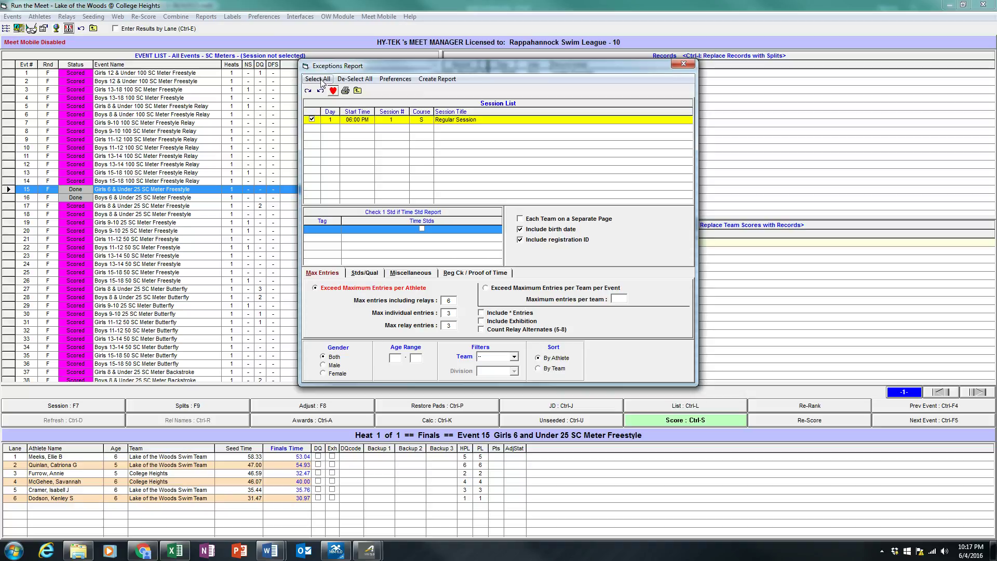
click(448, 80)
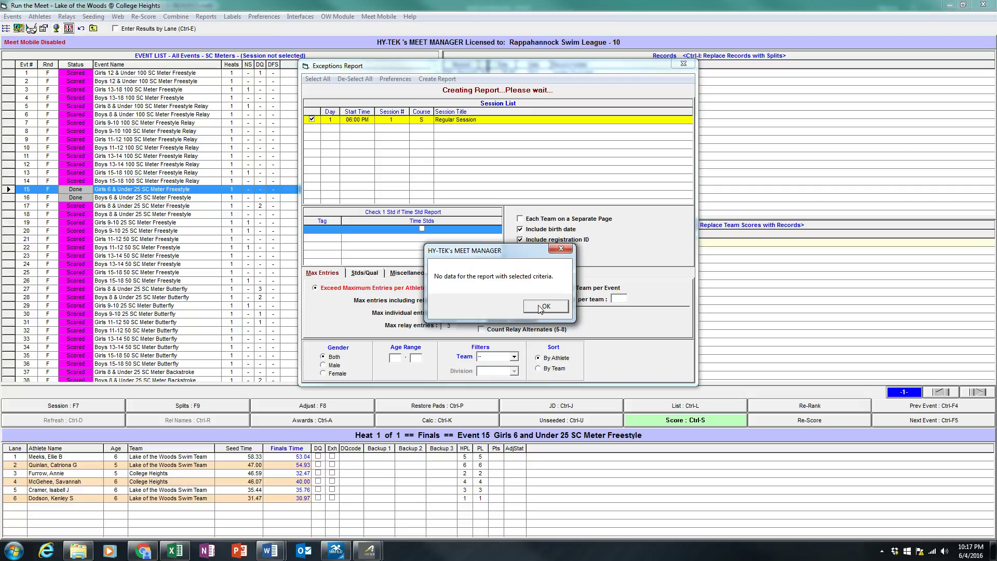
click(543, 306)
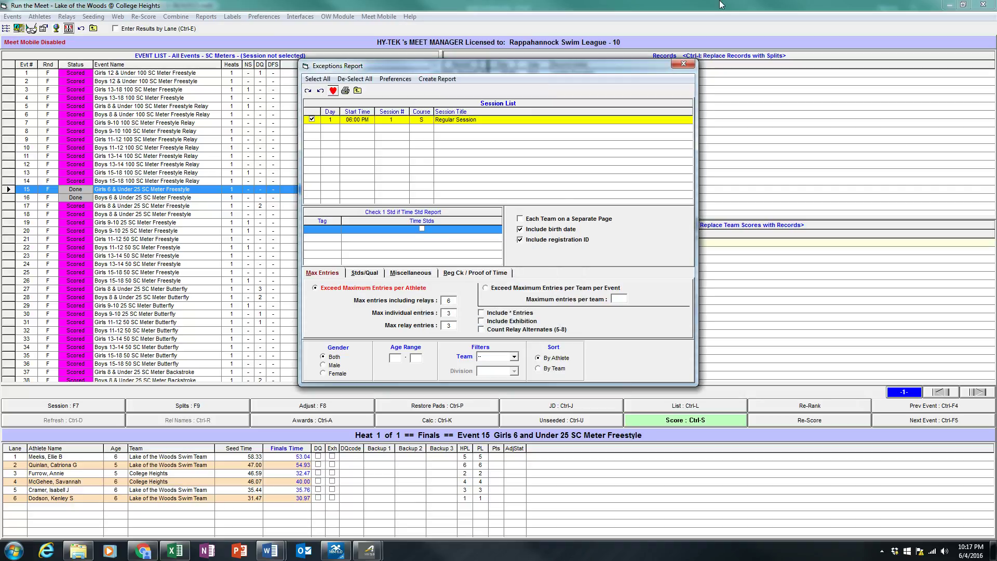
click(686, 64)
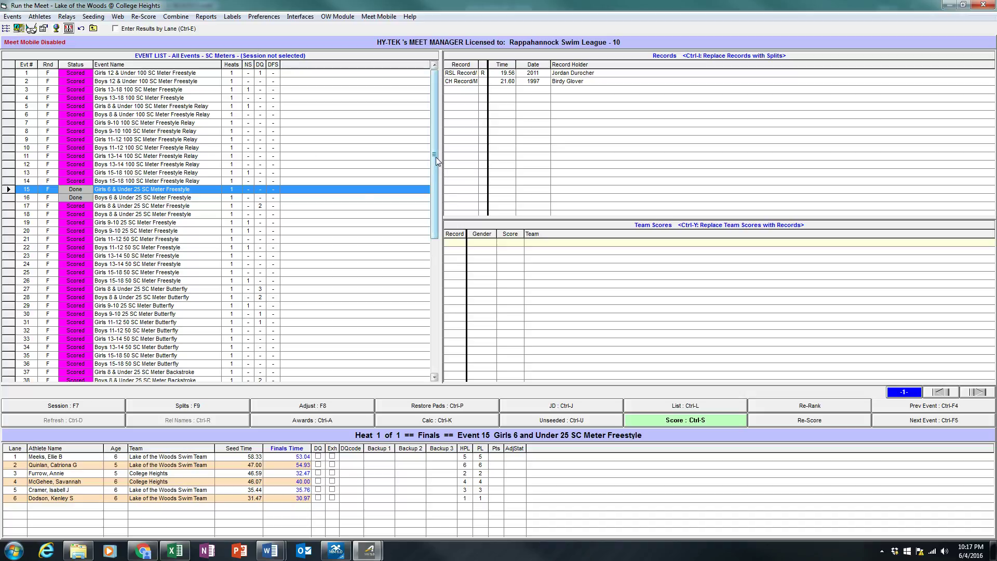
Step: Score event 66, the Boys 18 & Under 125 SC Meter Freestyle Relay, and close its results report
scroll(420, 312, down, 10)
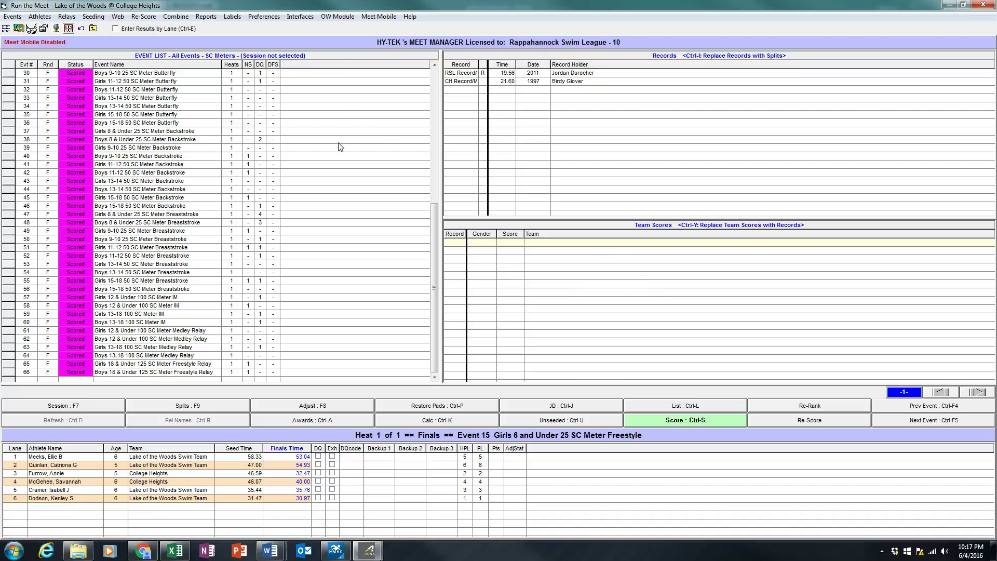
click(151, 143)
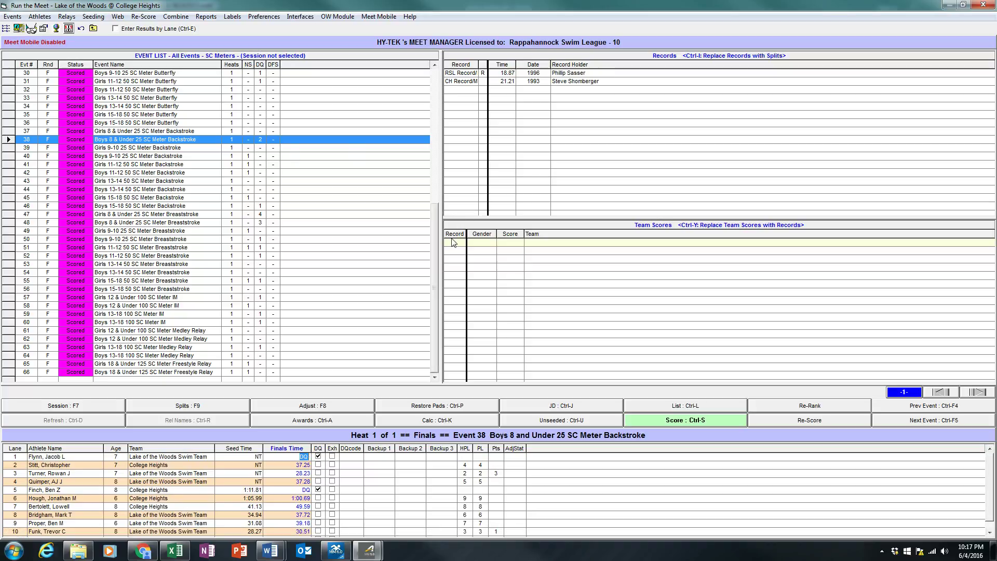
click(181, 374)
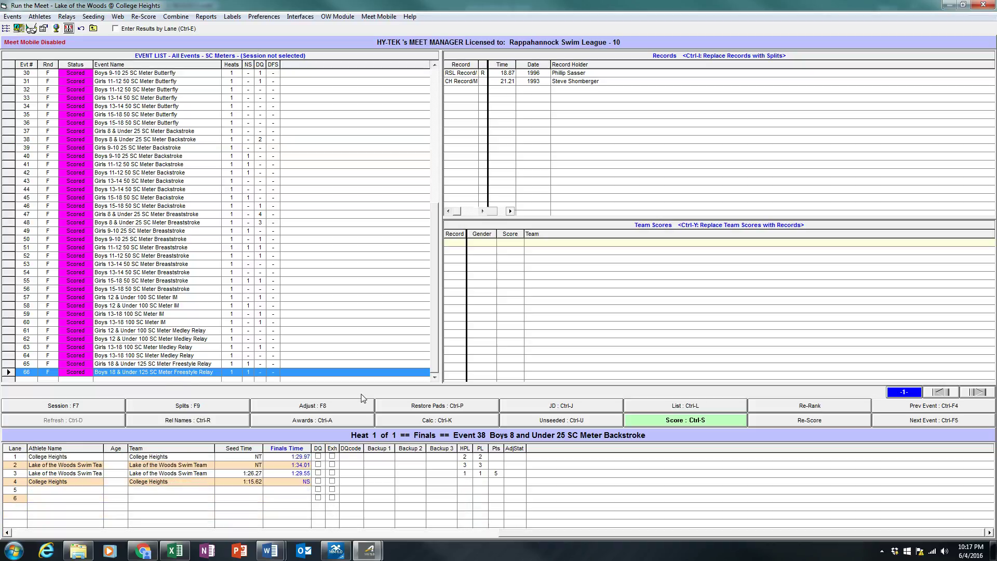
click(670, 421)
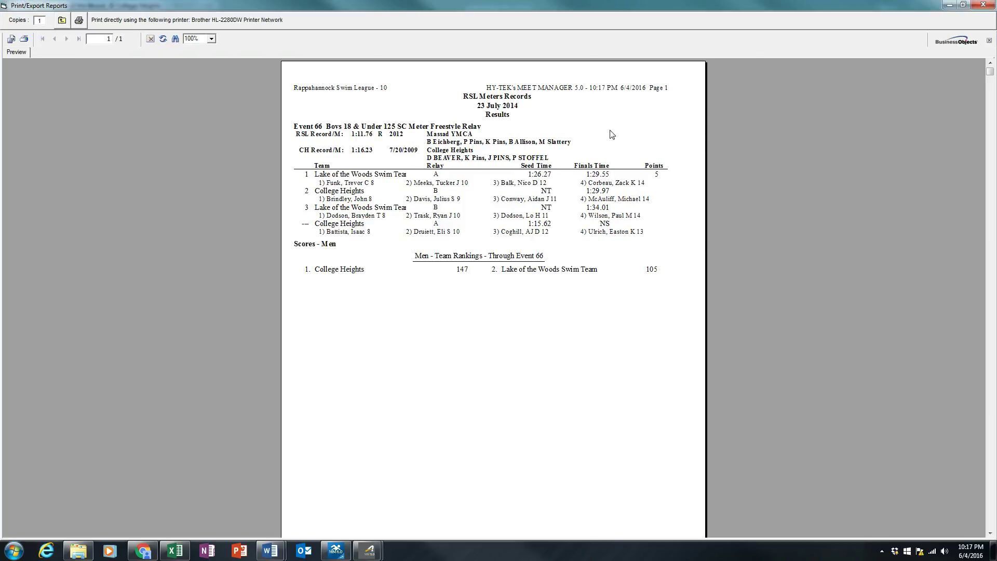
click(984, 5)
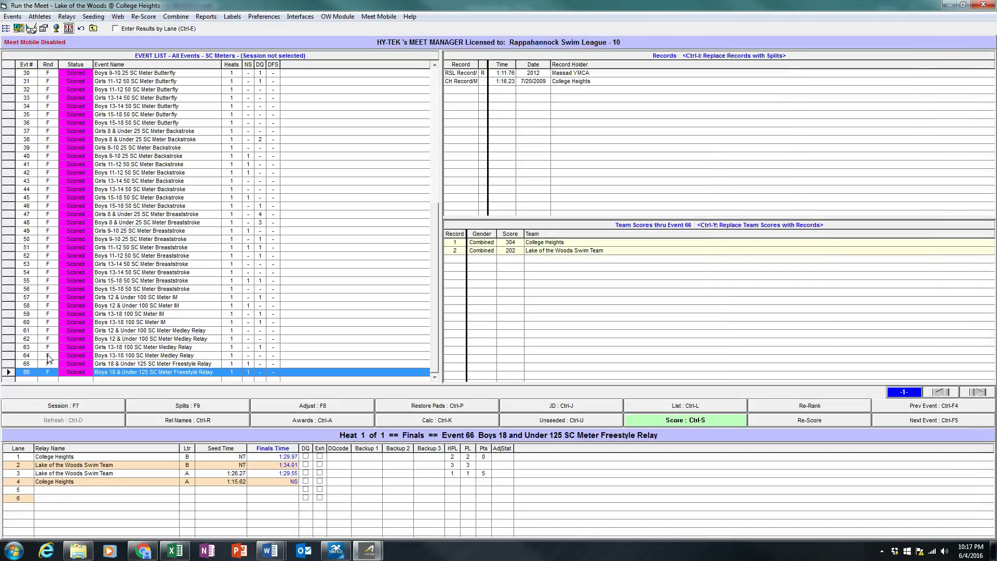
Step: Score event 60, the Boys 13-18 100 SC Meter IM, and close its results report
click(98, 323)
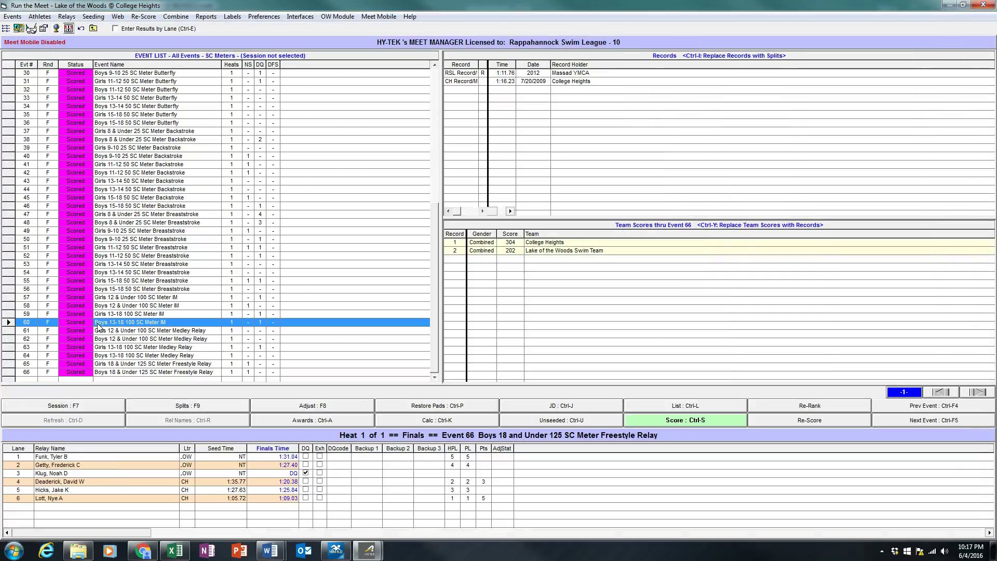
click(656, 419)
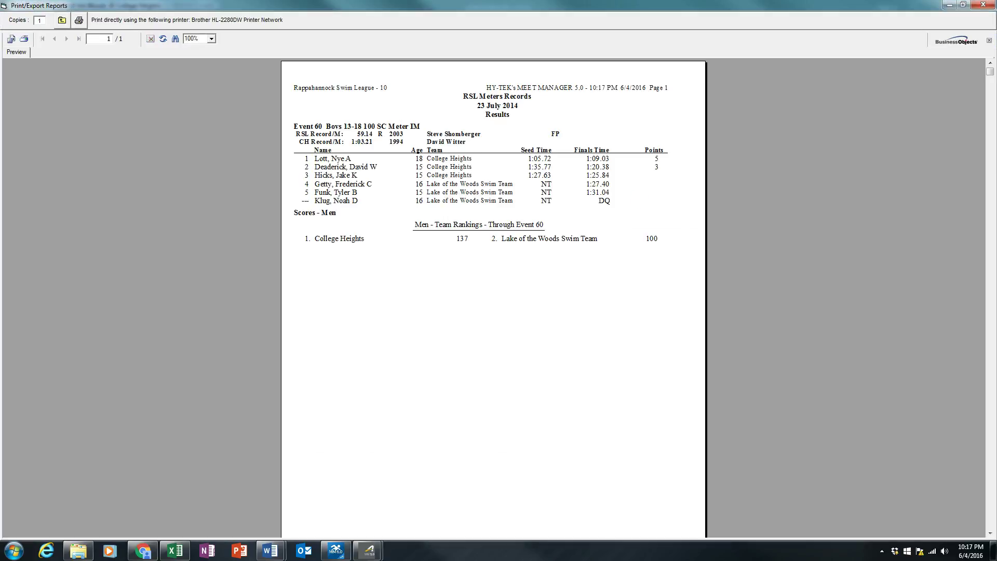
click(984, 5)
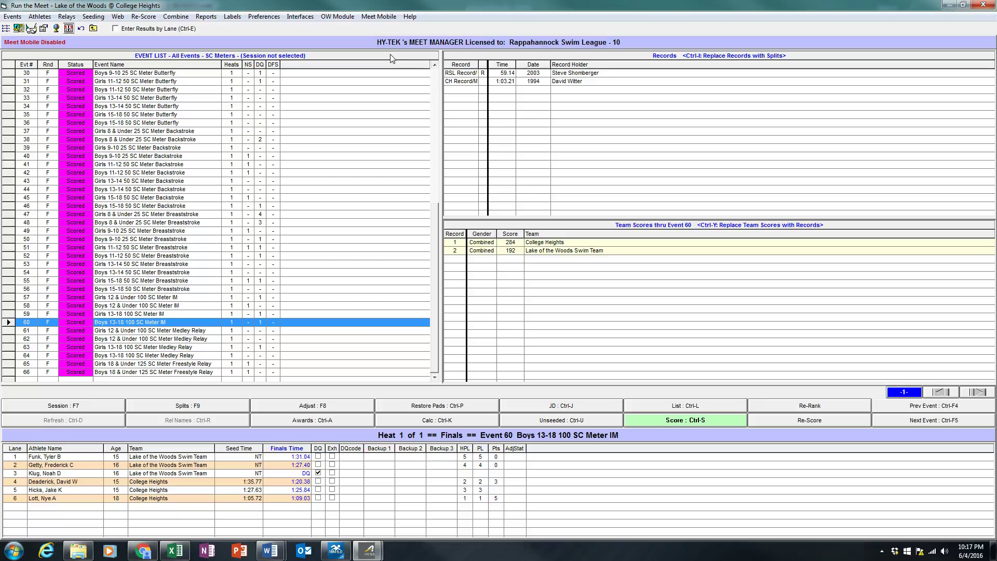
Step: Create a combined team scores report for all listed individual events, and close the report and its setup window
click(206, 17)
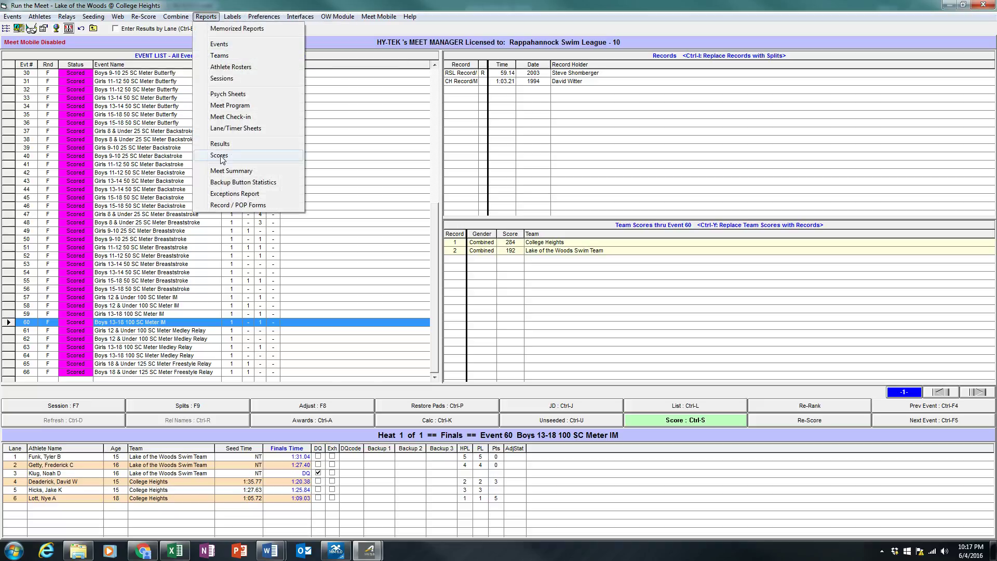
click(219, 156)
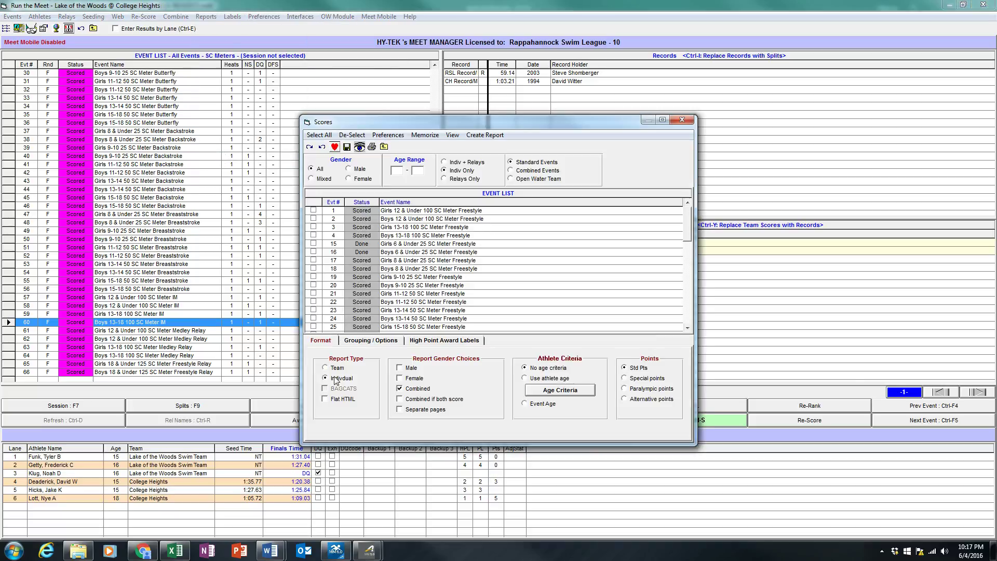
click(321, 136)
click(490, 135)
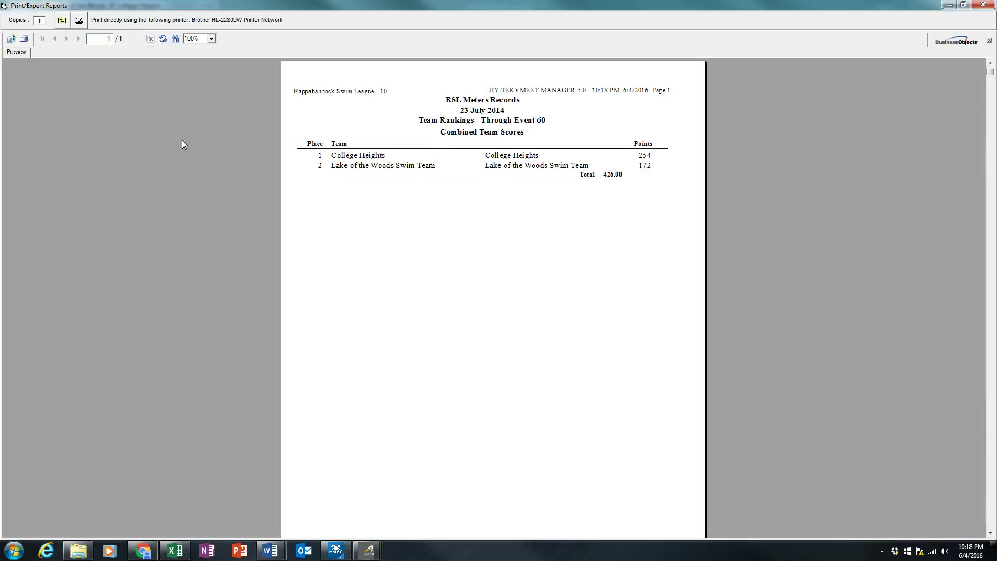
click(983, 5)
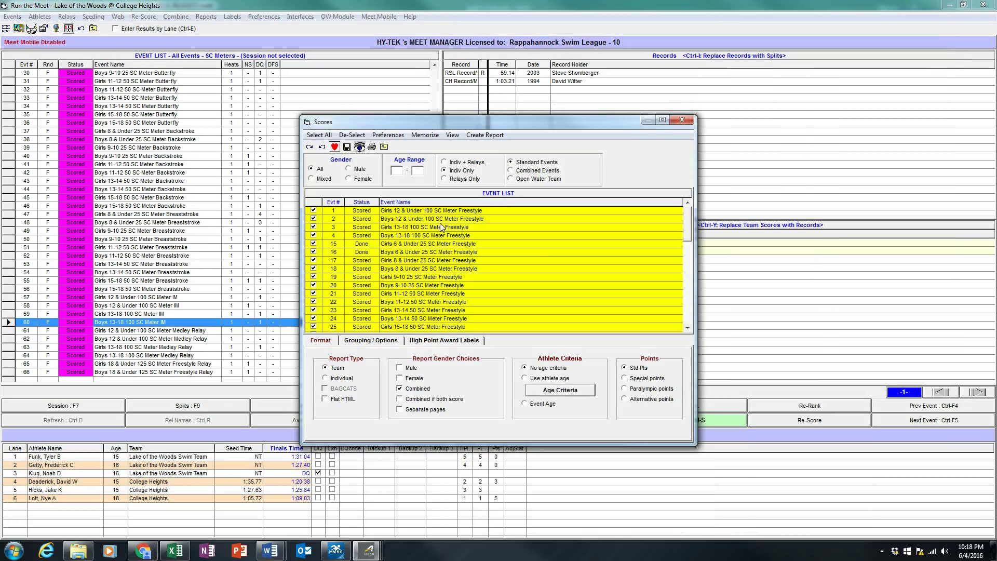
click(682, 120)
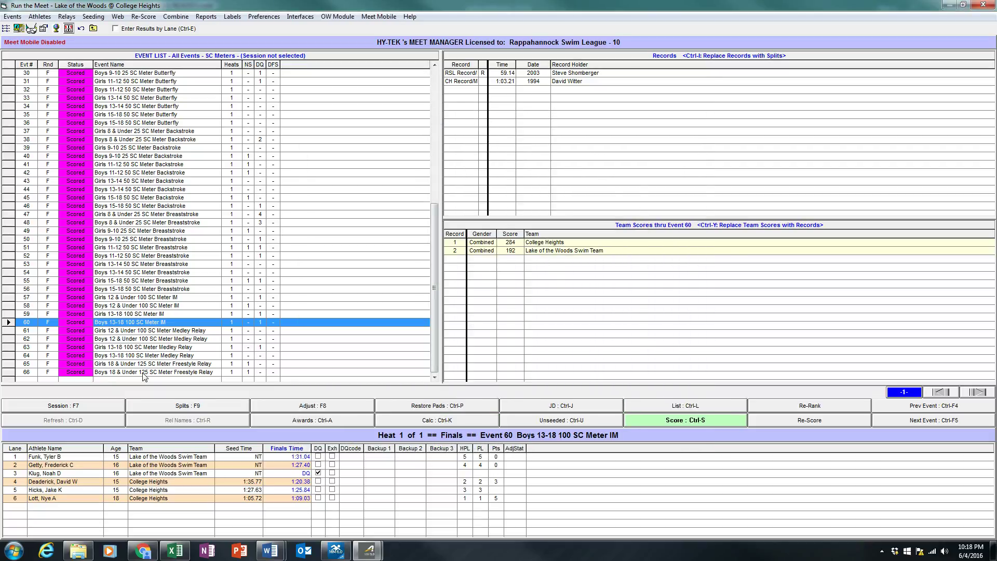
Step: Re-score all completed events in the event list
click(144, 17)
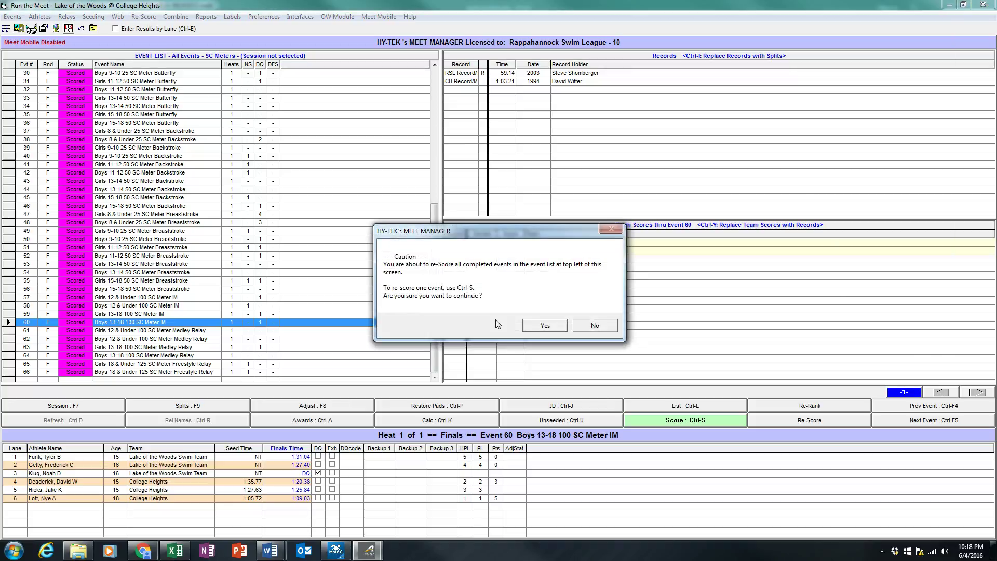
click(545, 325)
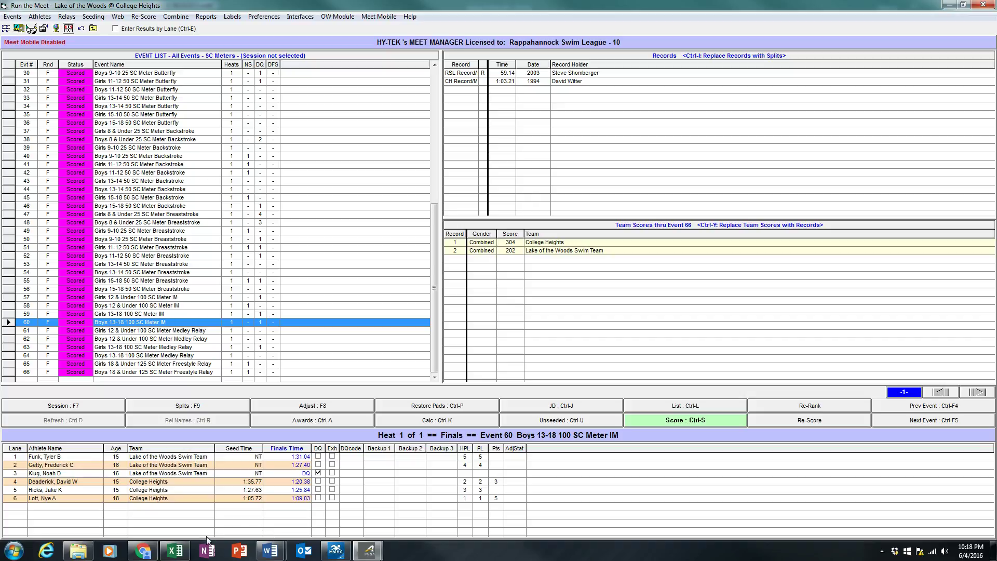
Step: Switch to the file explorer and open low@ch 06242015.xls from the rsl_2016 guides folder's sample_scorekeeping subfolder
click(79, 550)
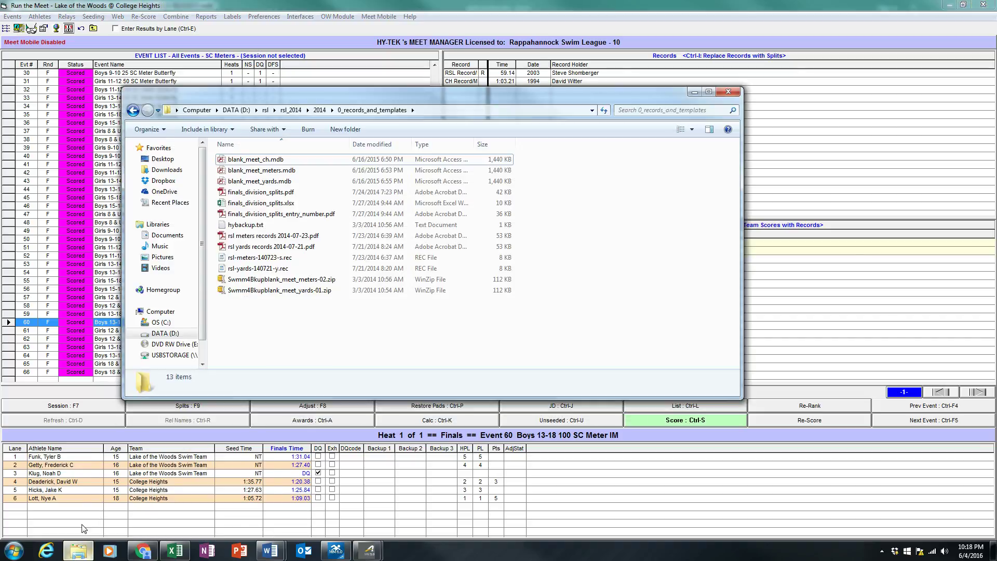
click(265, 110)
double_click(245, 182)
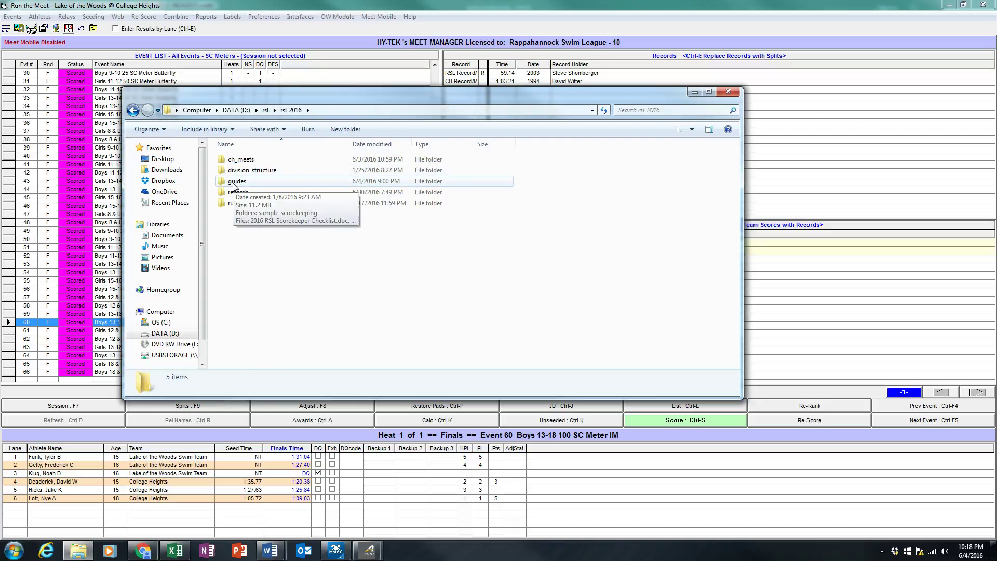
double_click(233, 183)
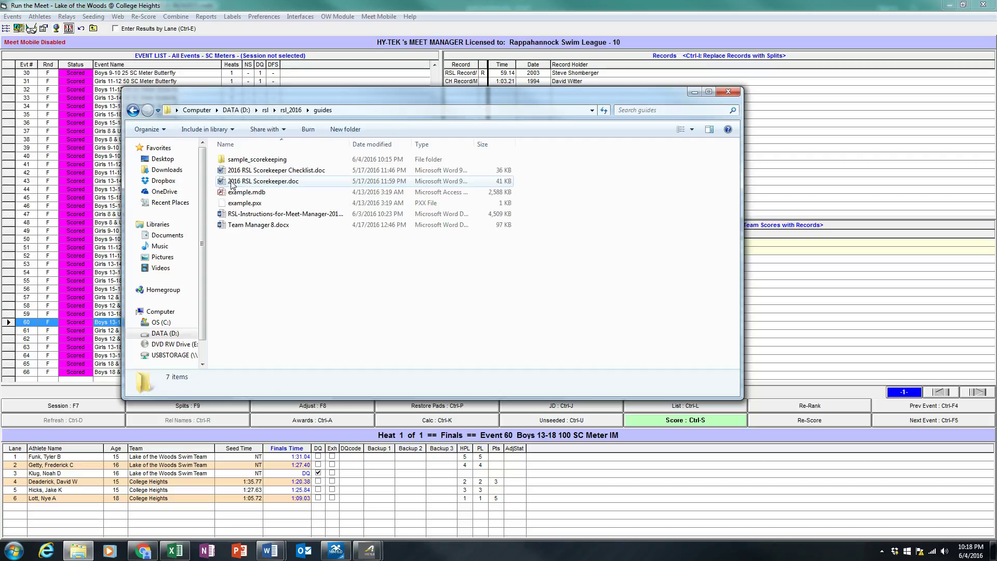
double_click(247, 161)
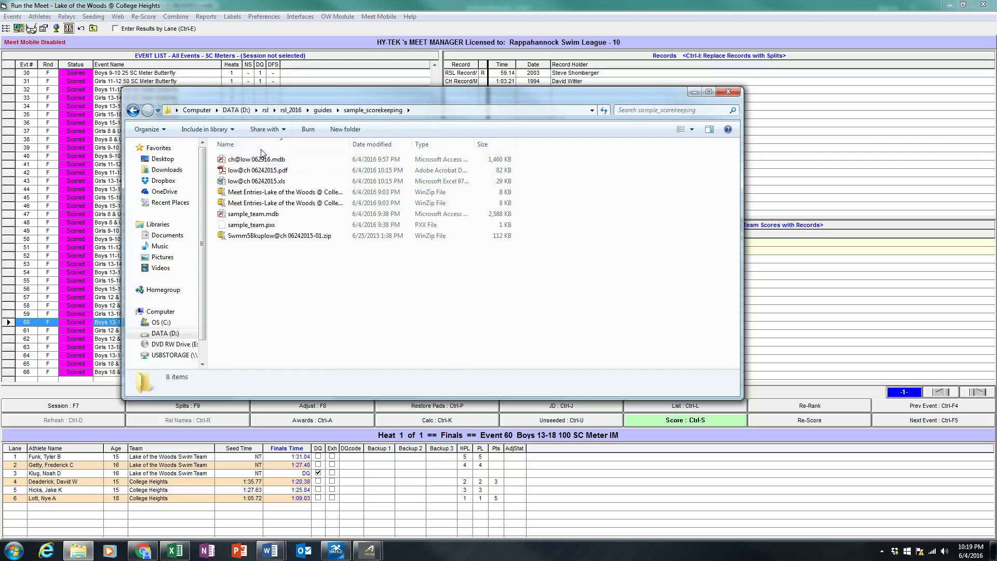
double_click(258, 181)
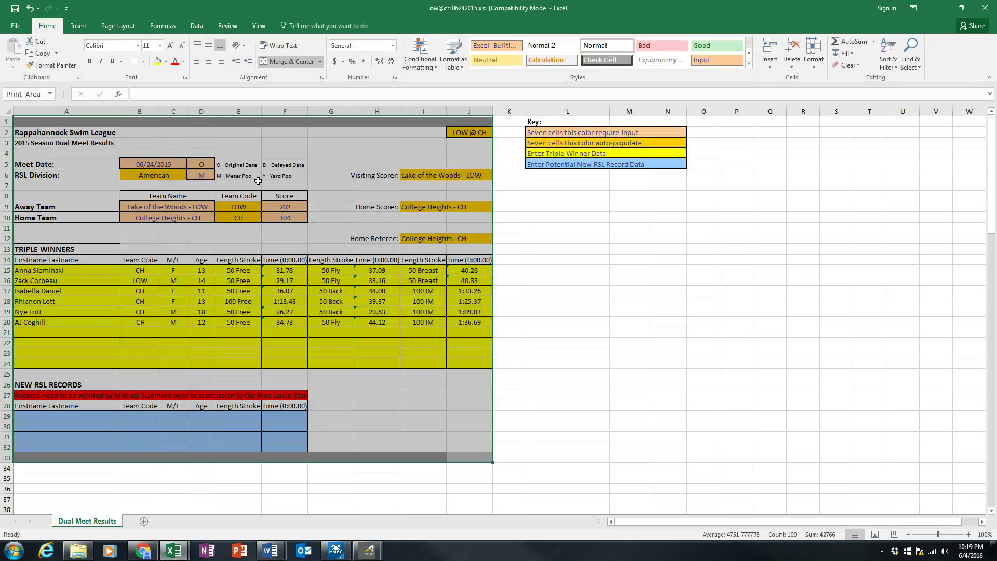
Step: Examine the triple winners, the team scores and the away team choice in the dual meet results sheet
drag(76, 272, 457, 321)
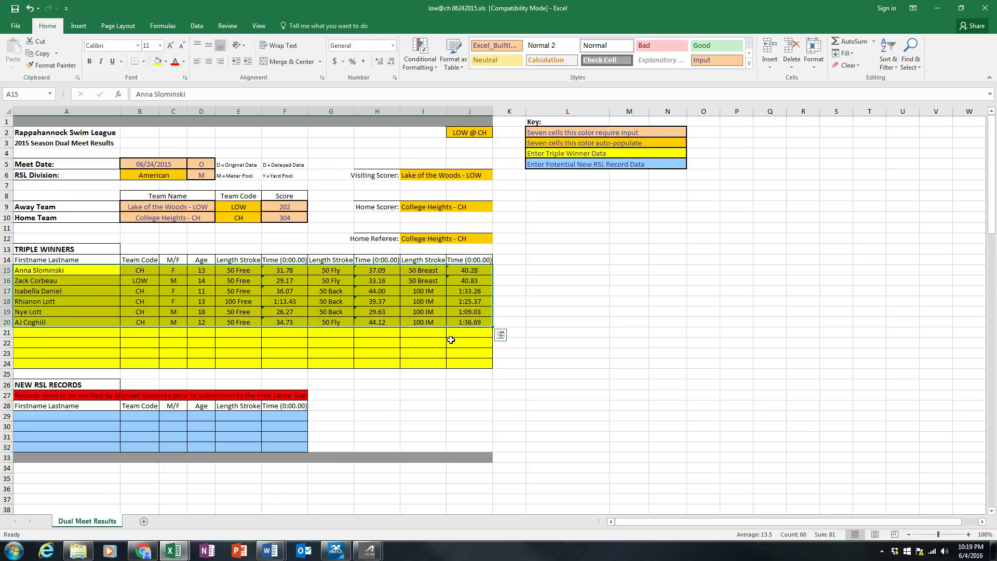
click(438, 341)
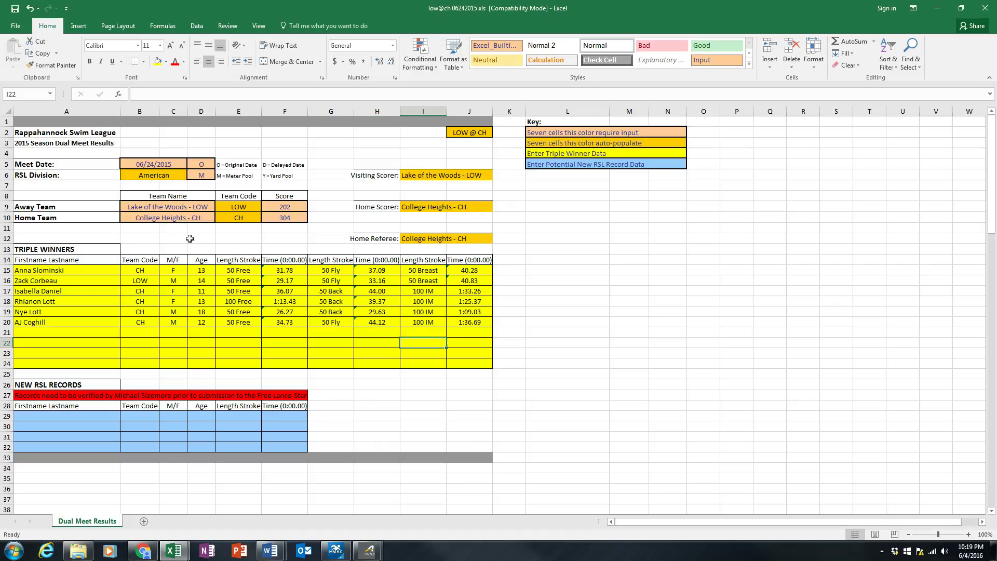
click(283, 207)
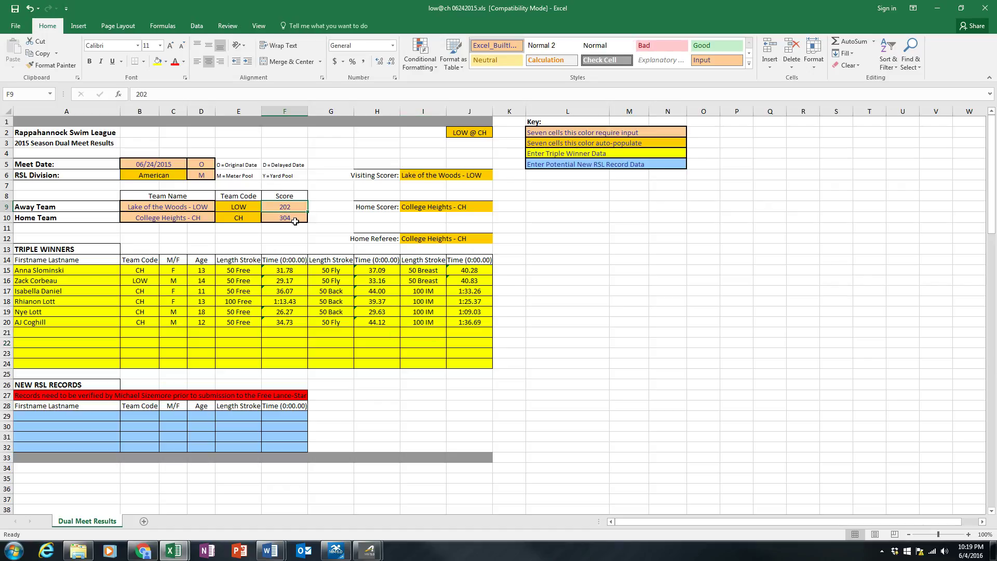
click(187, 208)
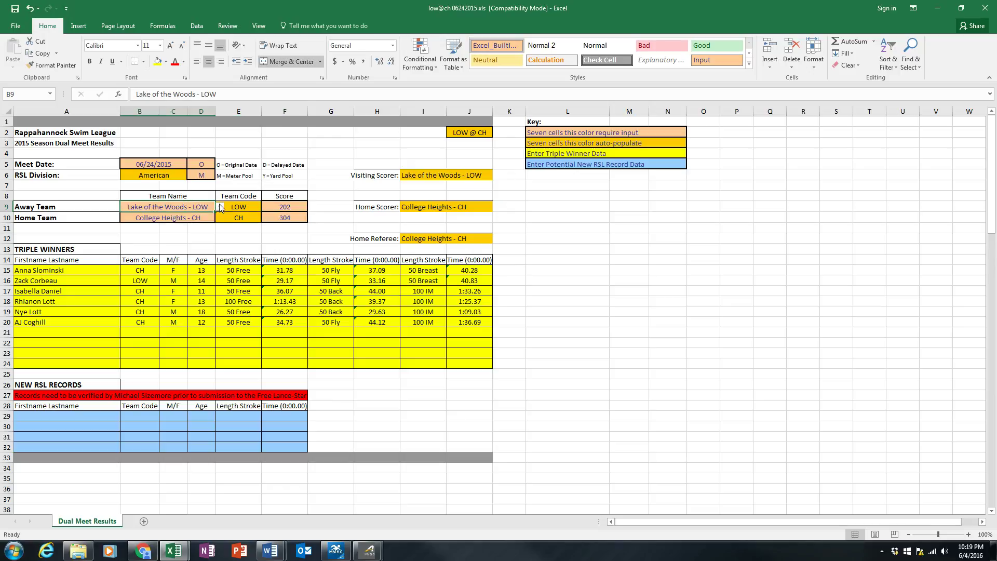
click(220, 208)
click(221, 208)
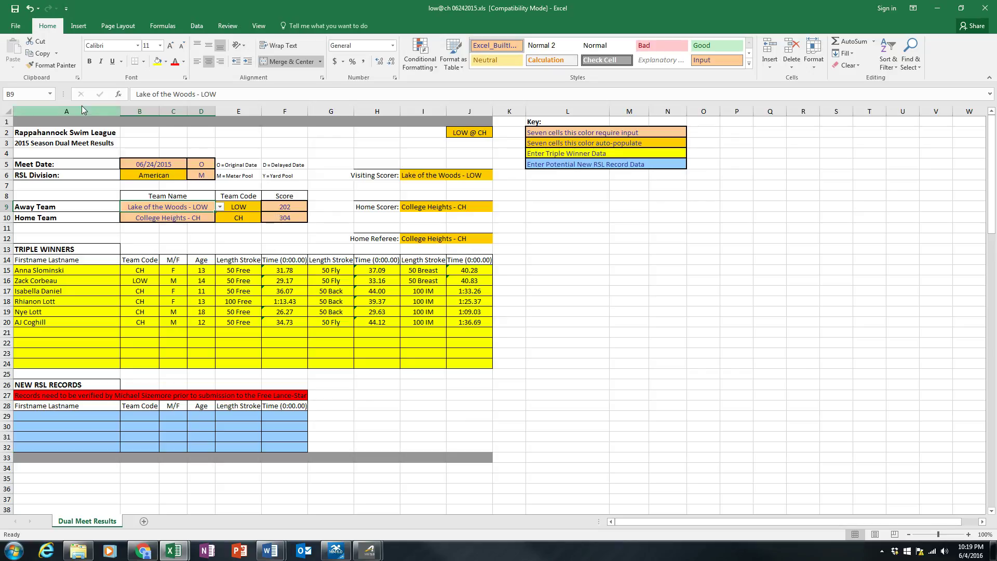
Step: Select the entire dual meet results form, from the top grey band through row 33
drag(75, 121, 451, 459)
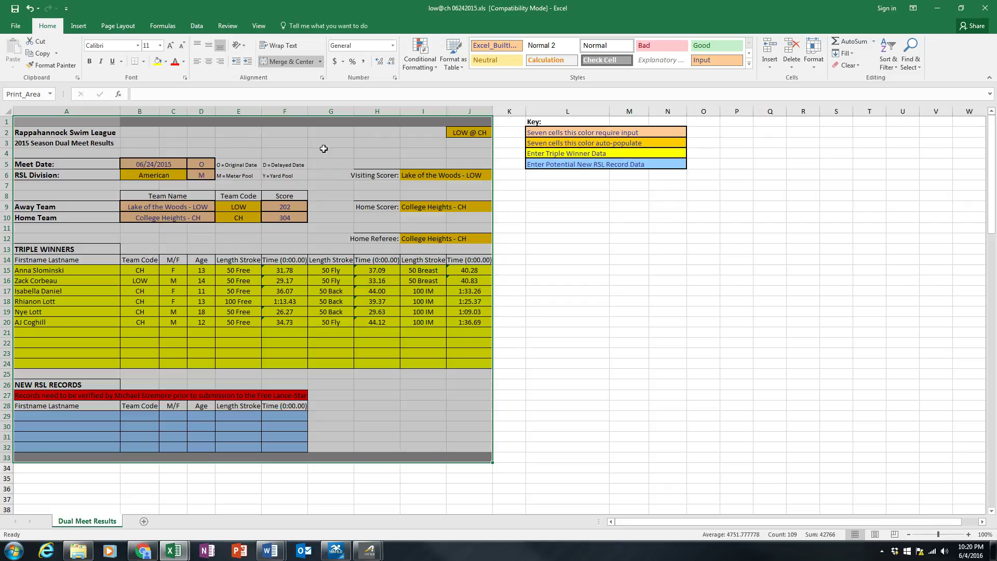
click(661, 46)
key(ctrl+z)
Step: Minimize both open workbooks and switch back to Meet Manager's Run the Meet window
click(939, 9)
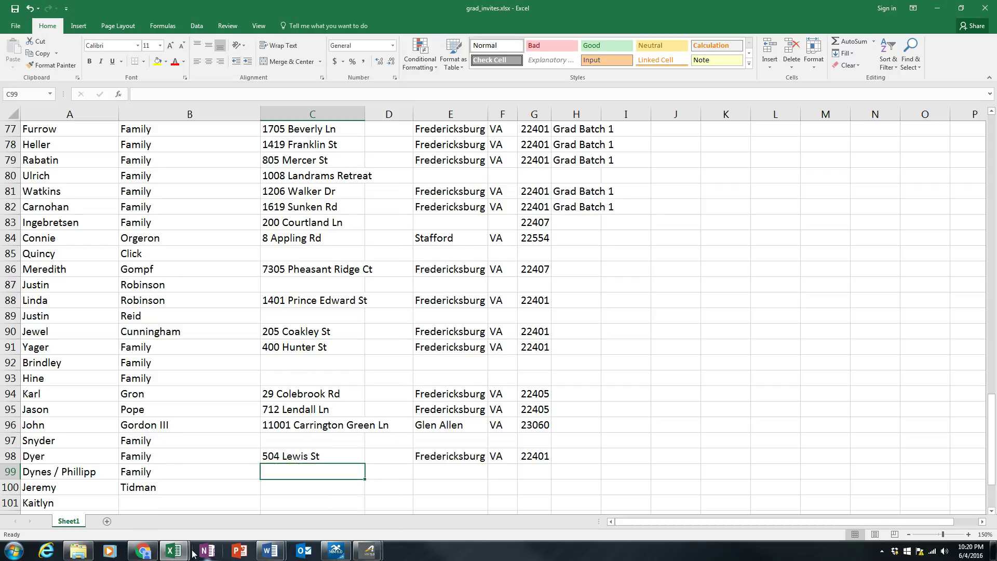
click(937, 8)
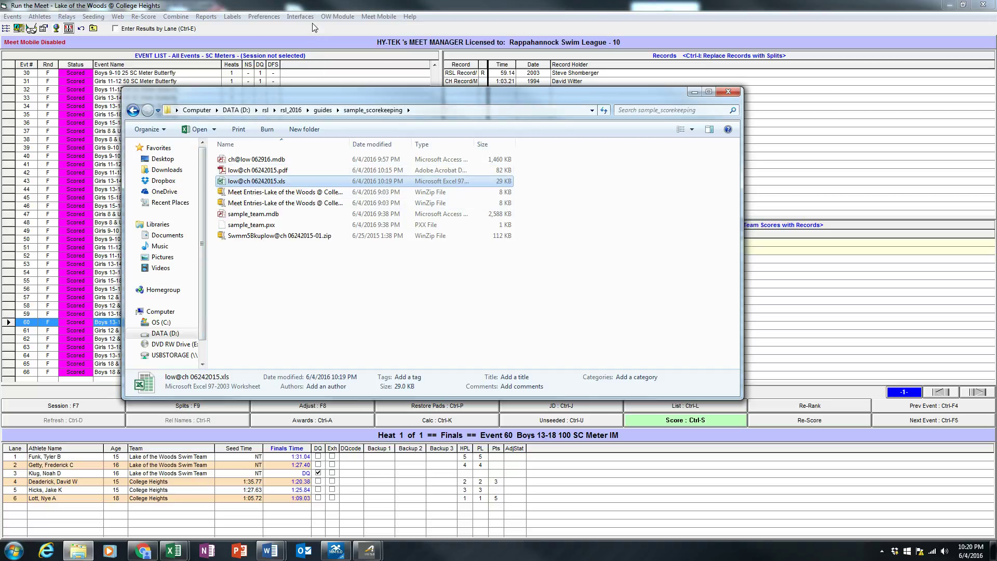
click(318, 8)
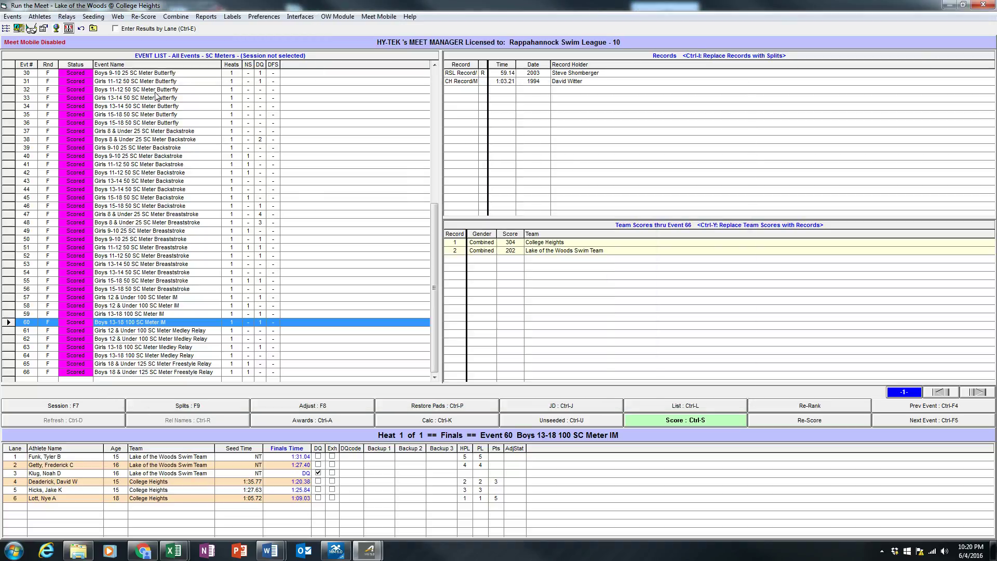
Step: Leave Run the Meet, review what the Results report includes, and create it for all events of the Regular Session
click(57, 28)
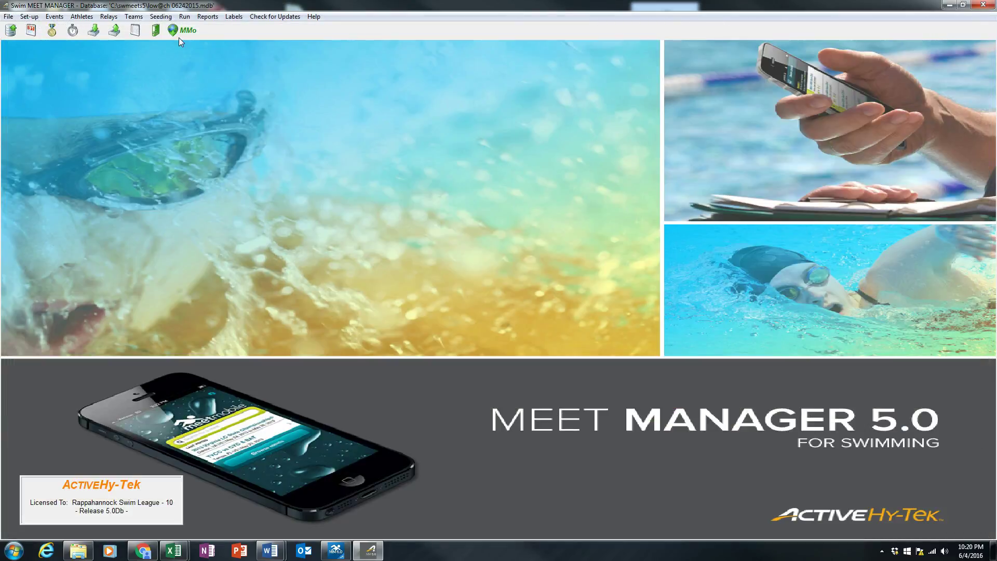
click(208, 17)
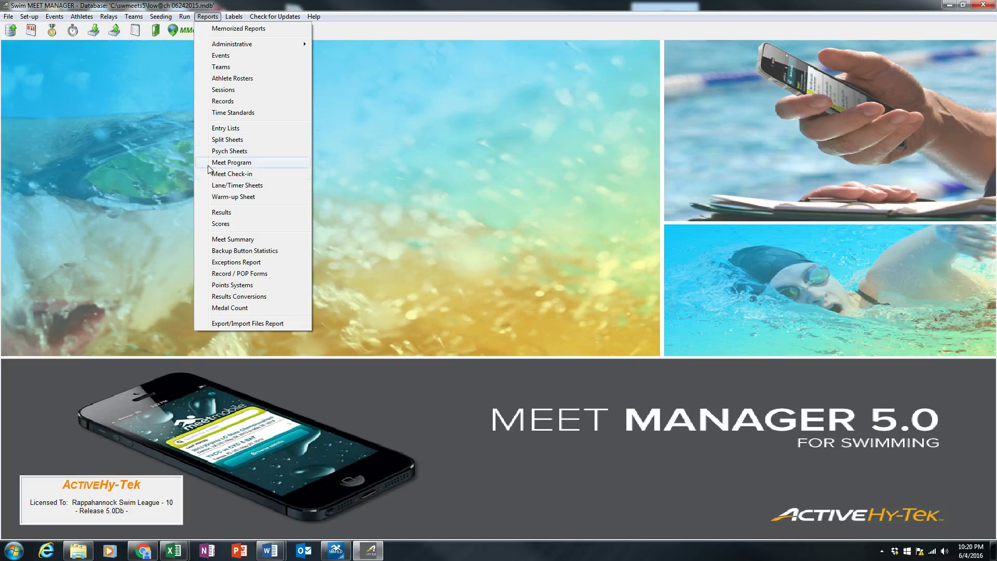
click(233, 216)
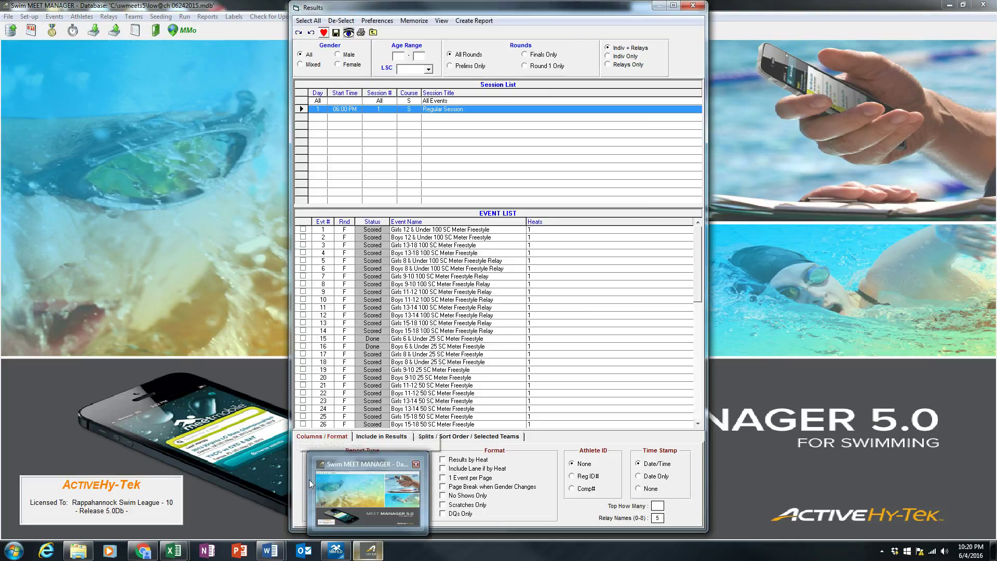
click(392, 438)
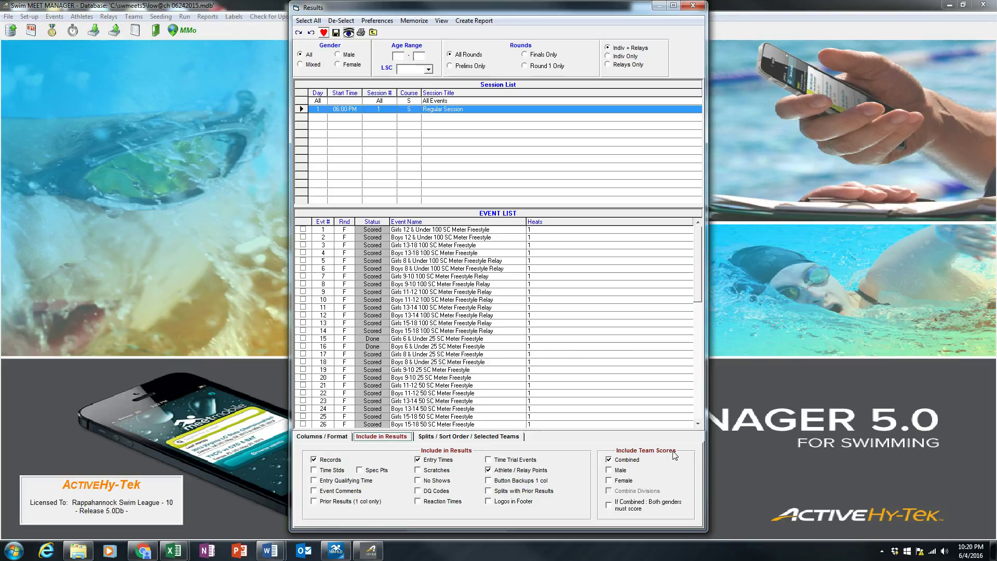
click(308, 20)
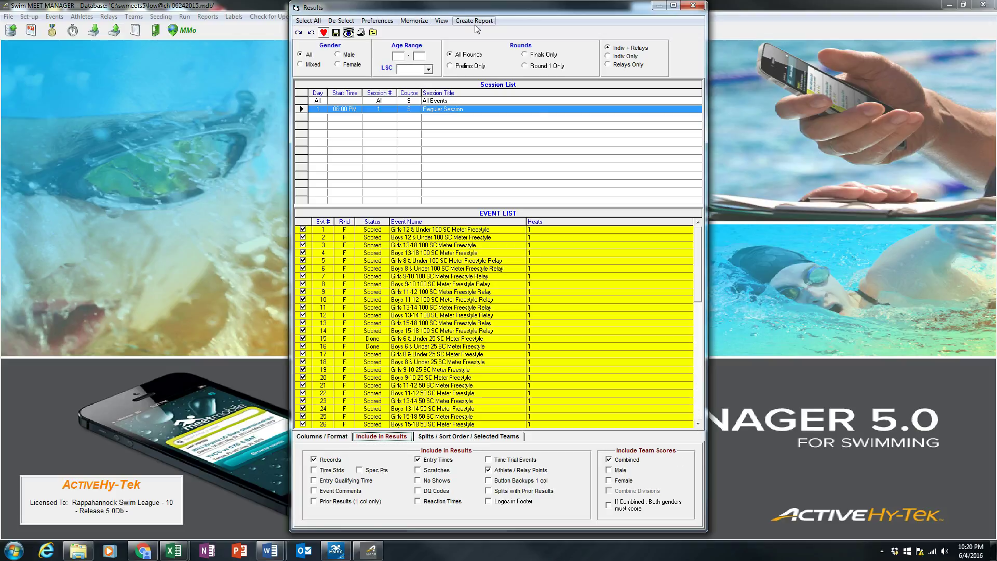
click(475, 20)
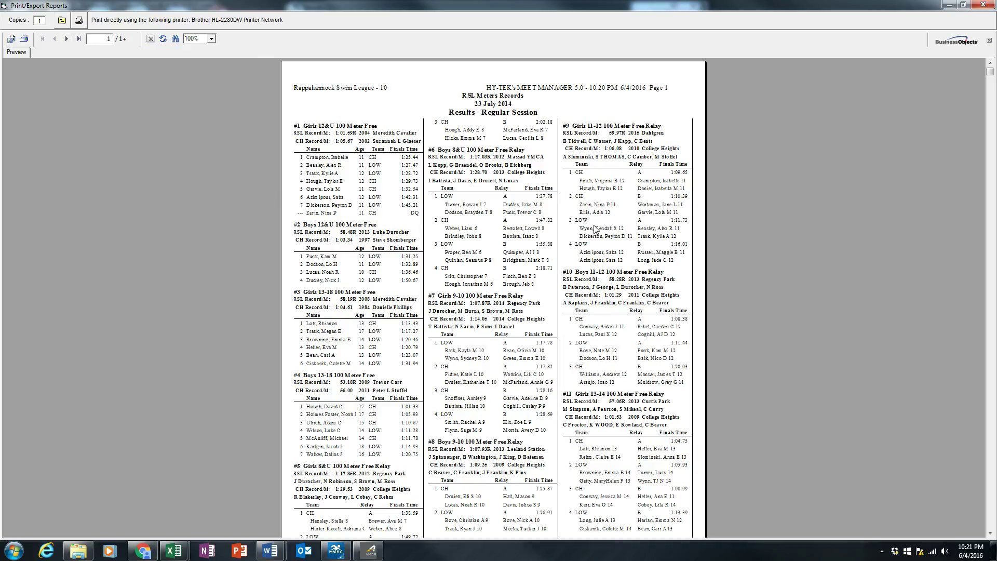
Step: Try to export all pages of the results report as an Adobe Acrobat (PDF) file into D:\rsl\rsl_2016\guides\sample_scorekeeping, and close the report windows
click(12, 39)
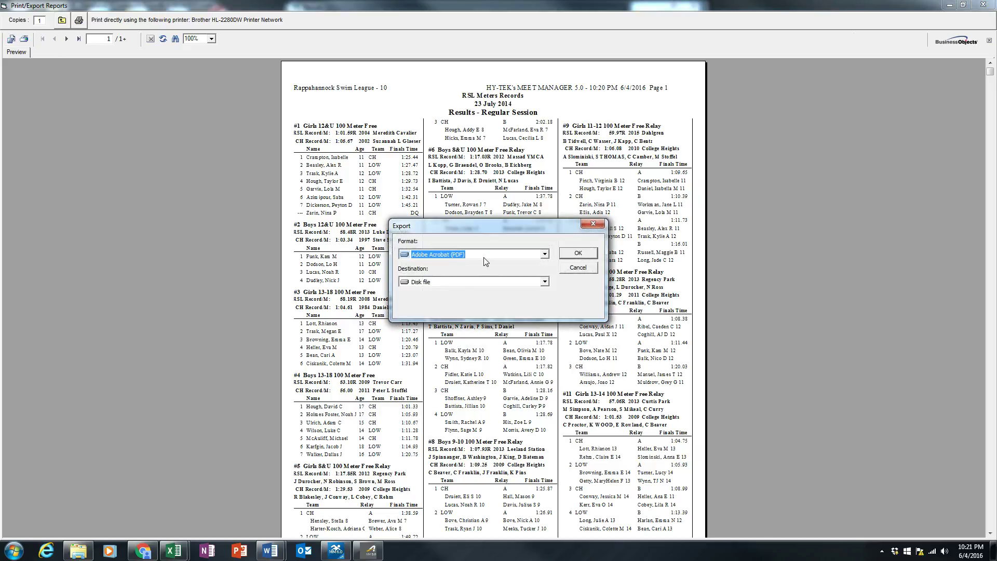
click(582, 254)
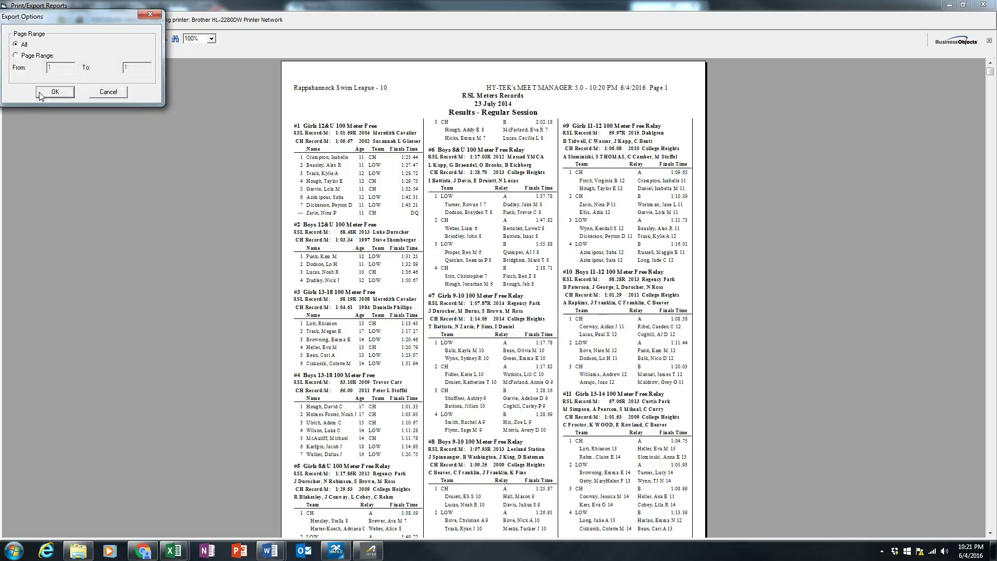
click(55, 92)
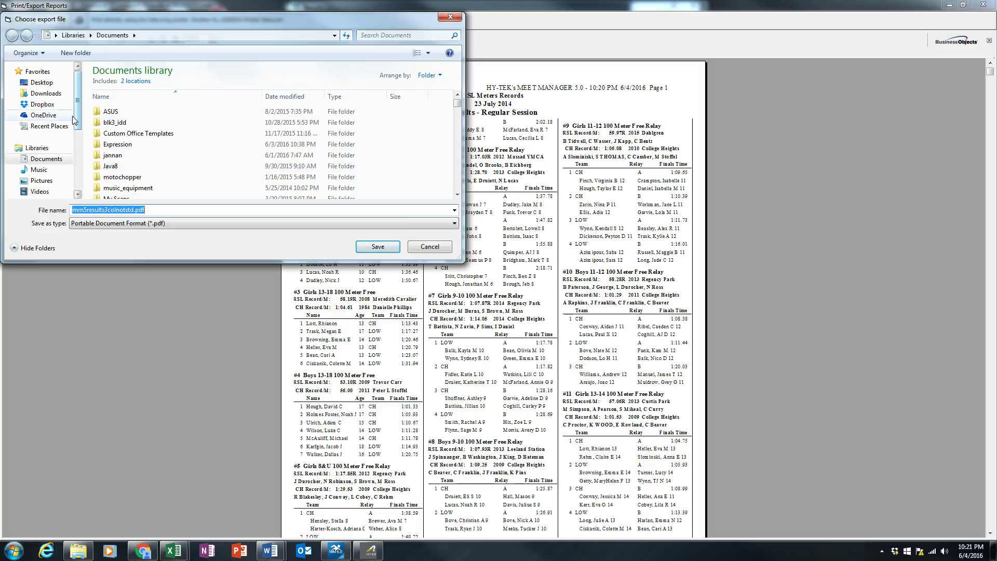
scroll(68, 127, down, 4)
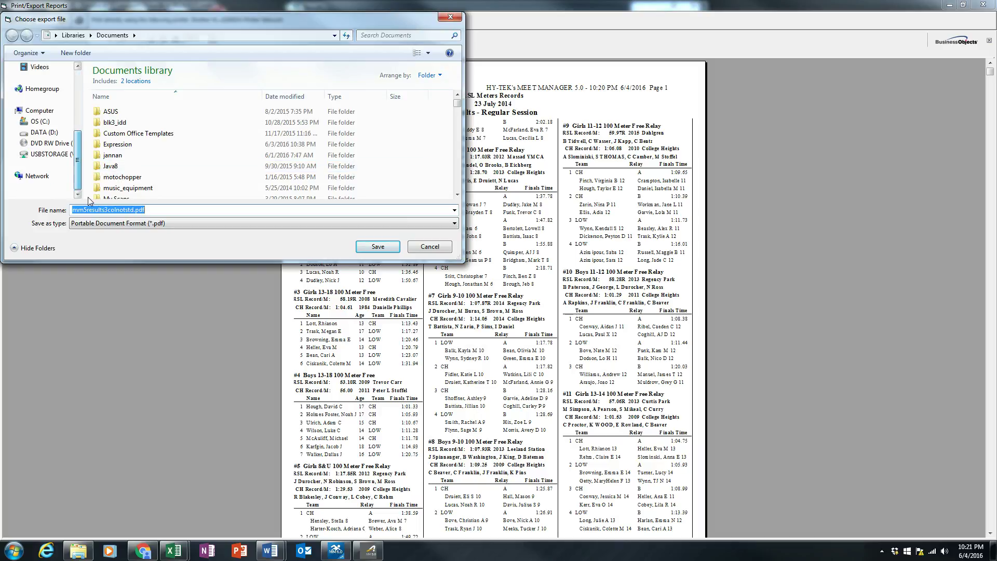
click(51, 132)
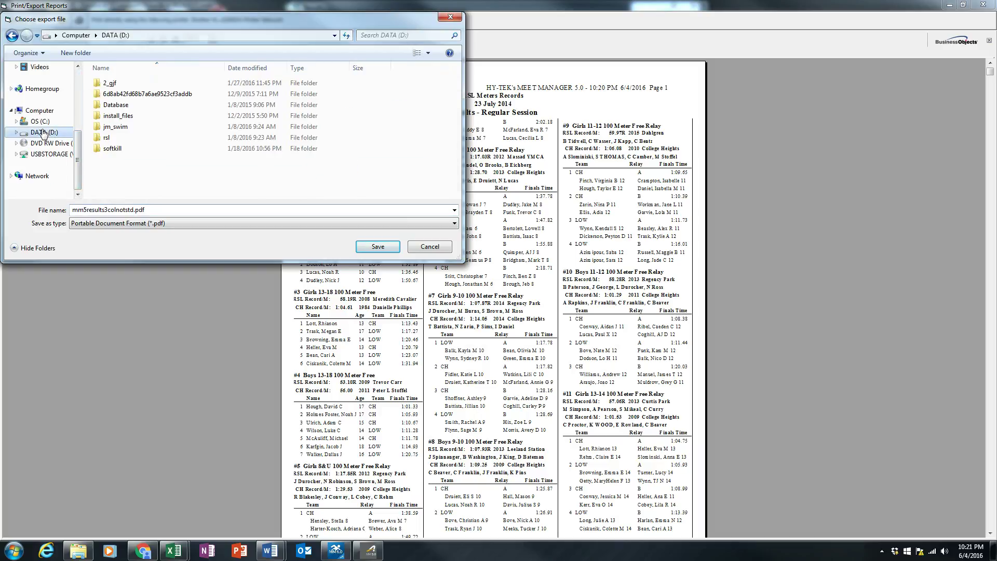
double_click(106, 137)
double_click(112, 104)
click(118, 107)
double_click(118, 107)
double_click(120, 84)
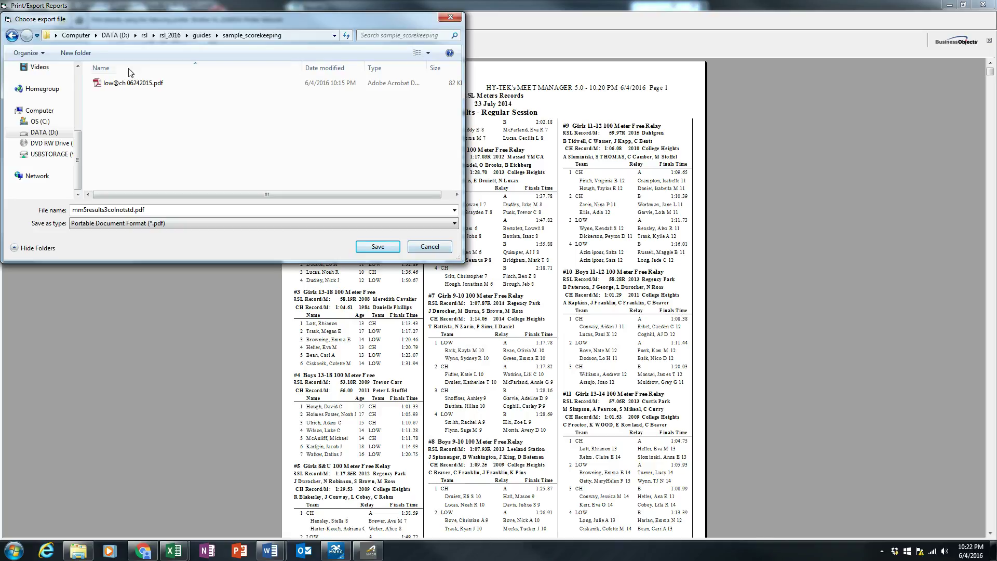
click(444, 248)
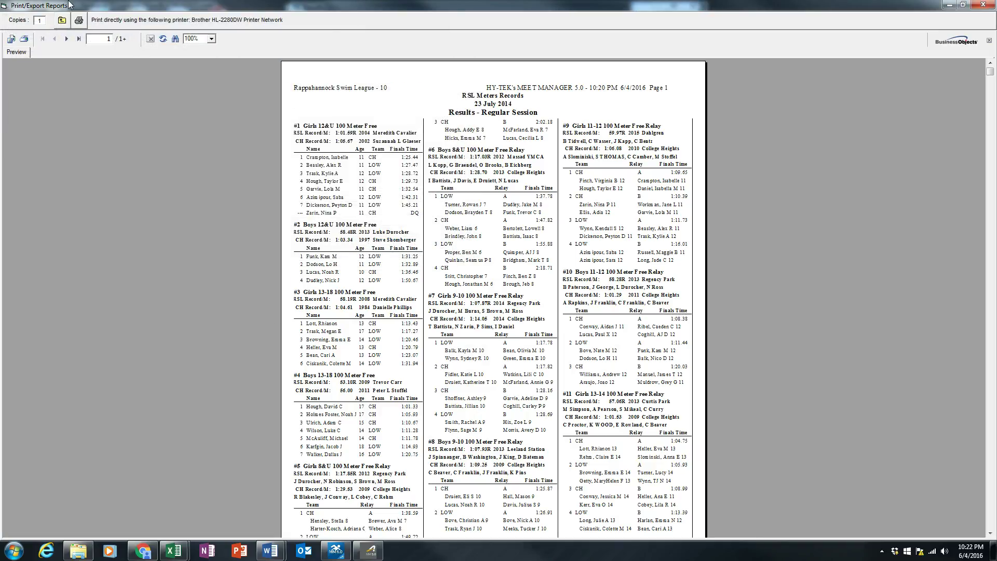
double_click(7, 7)
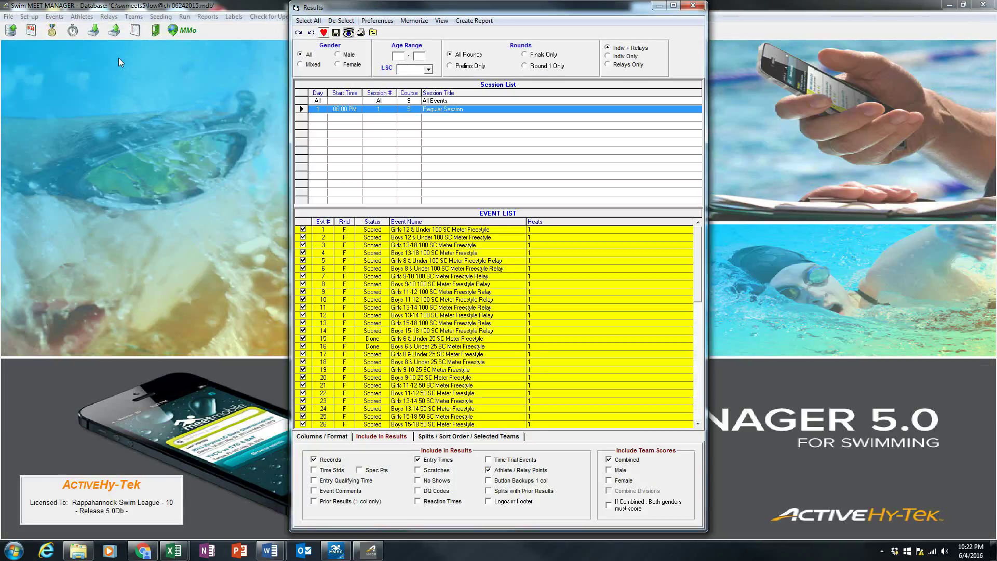
click(692, 5)
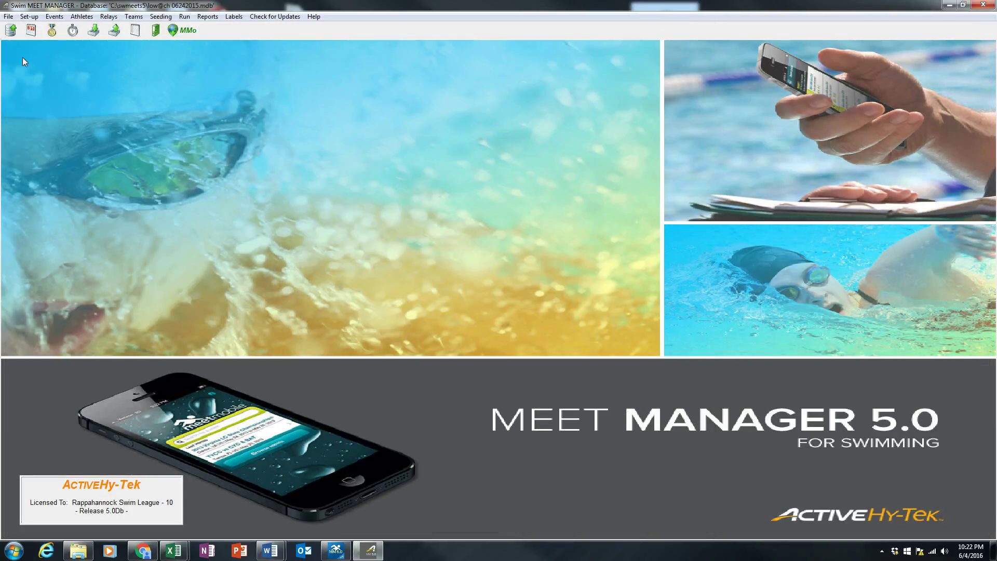
Step: Back up the current meet database to d:\rsl\rsl_2016\guides\sample_scorekeeping, without a message or read-only lock
click(8, 17)
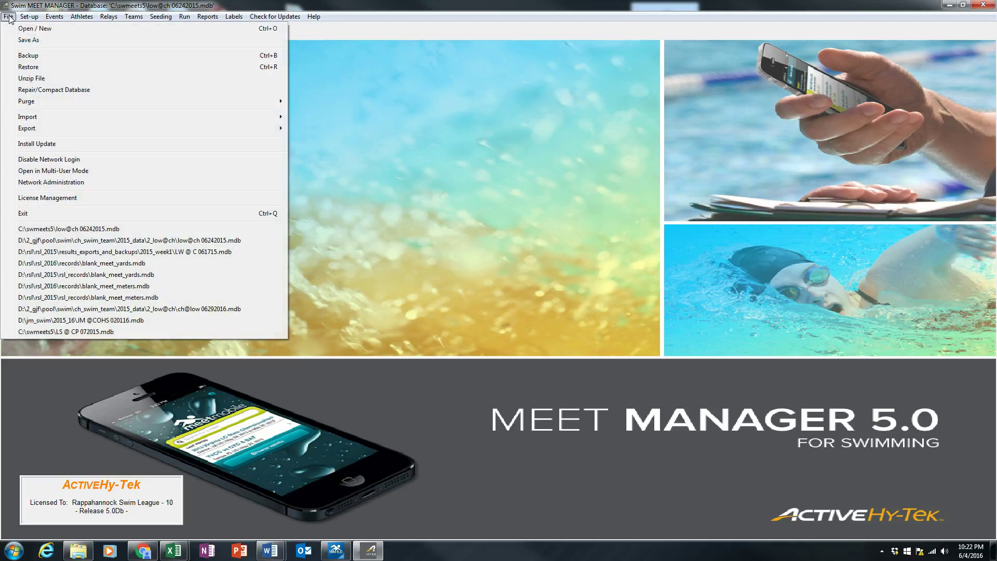
click(36, 60)
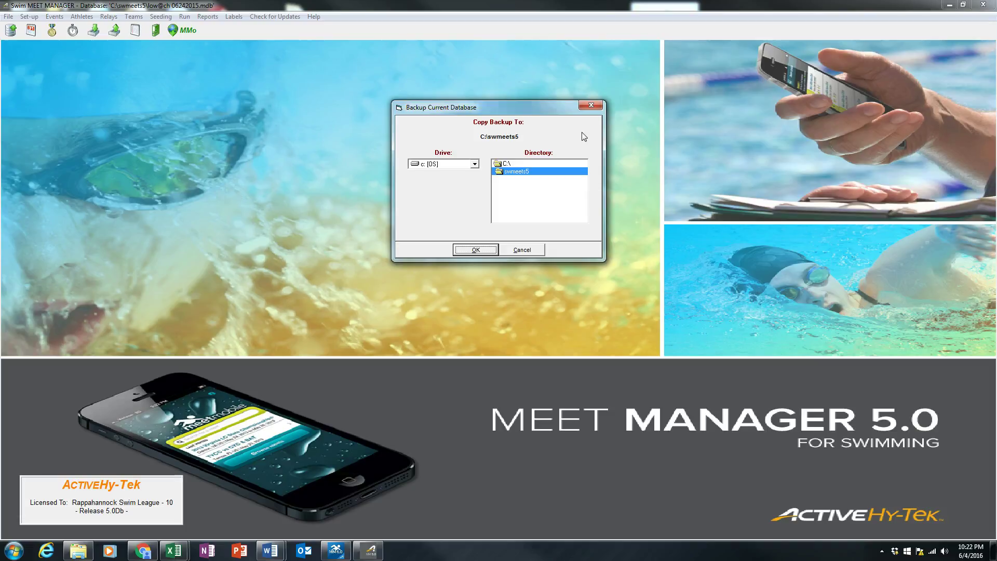
click(477, 165)
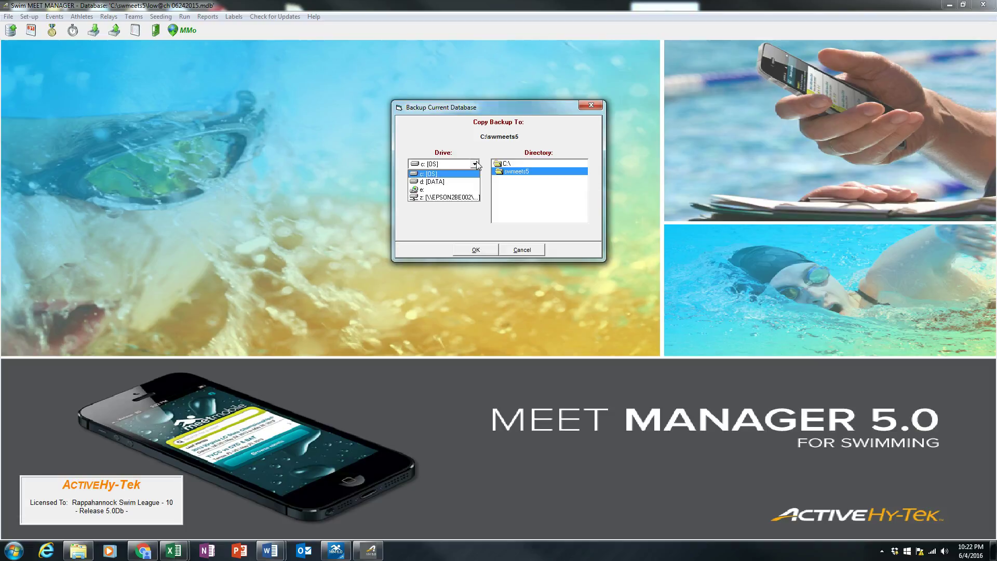
click(443, 188)
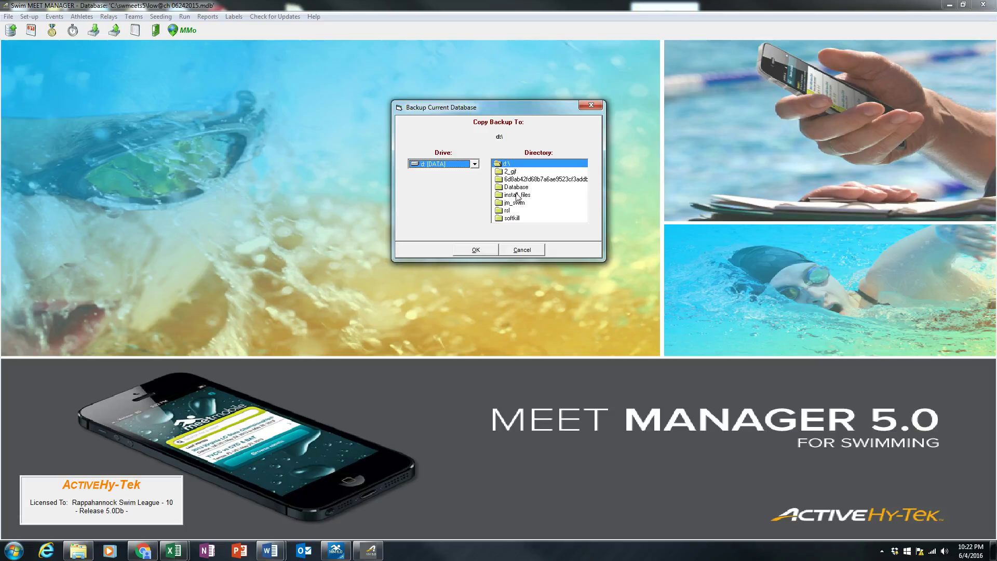
double_click(508, 211)
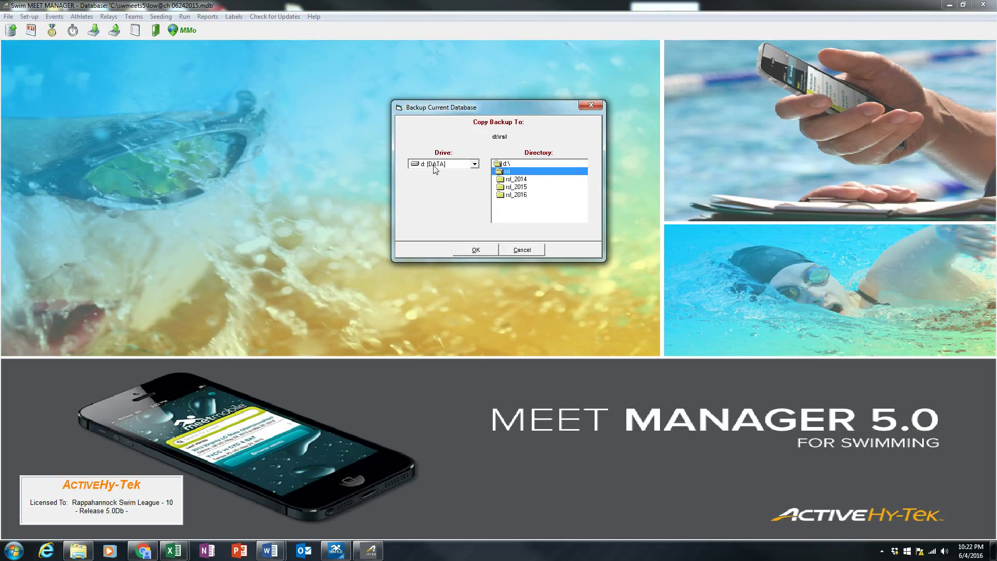
double_click(511, 196)
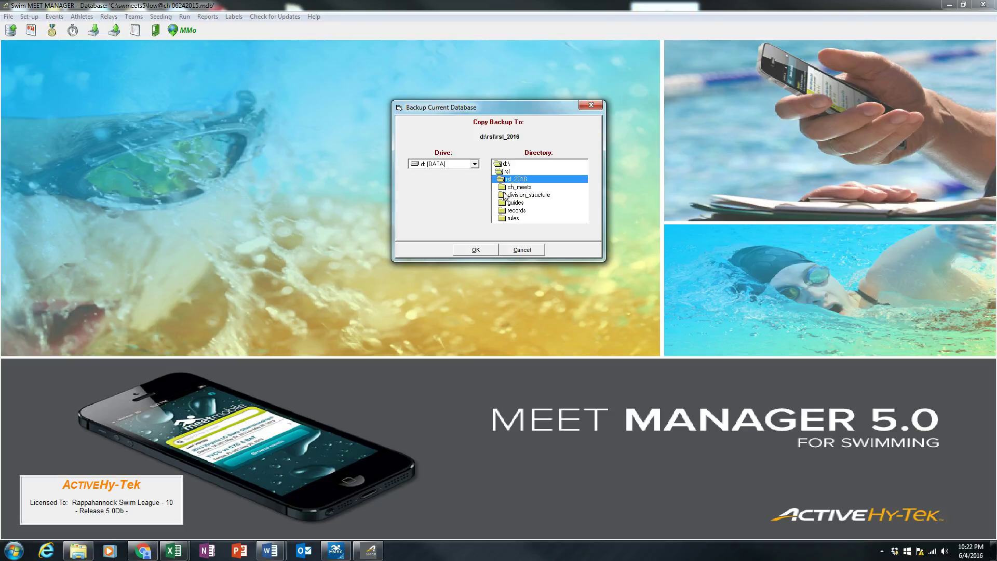
double_click(510, 202)
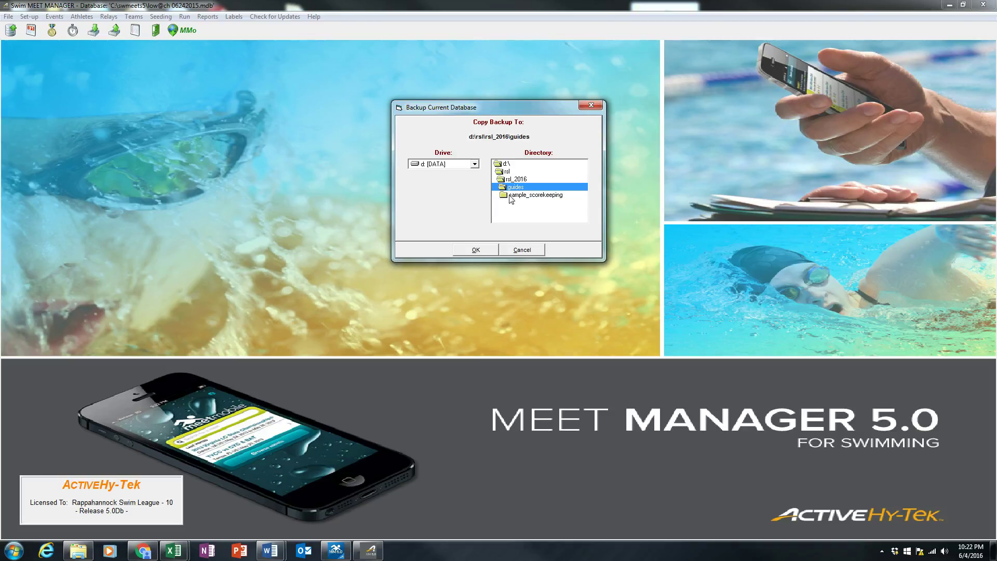
double_click(510, 195)
click(467, 252)
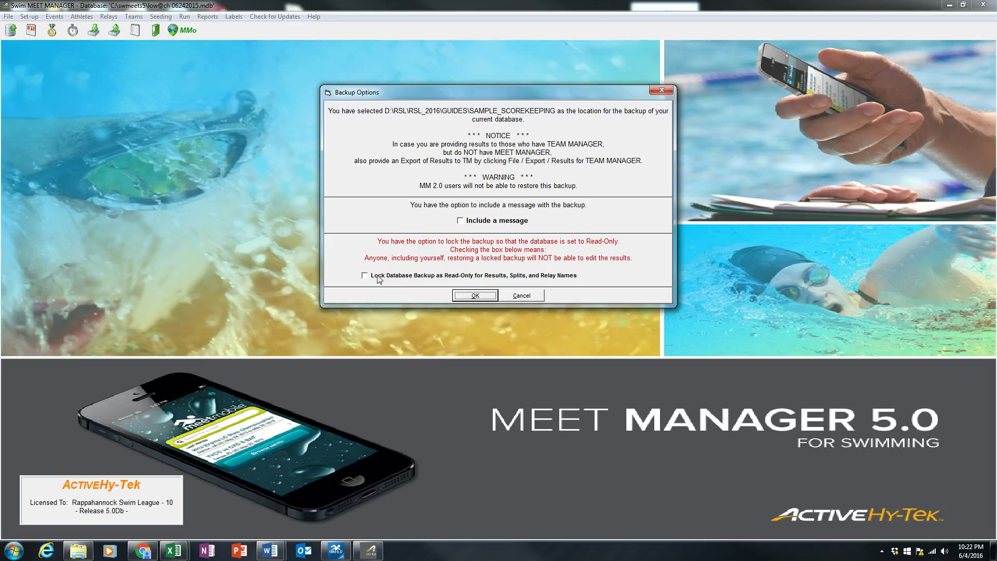
click(467, 296)
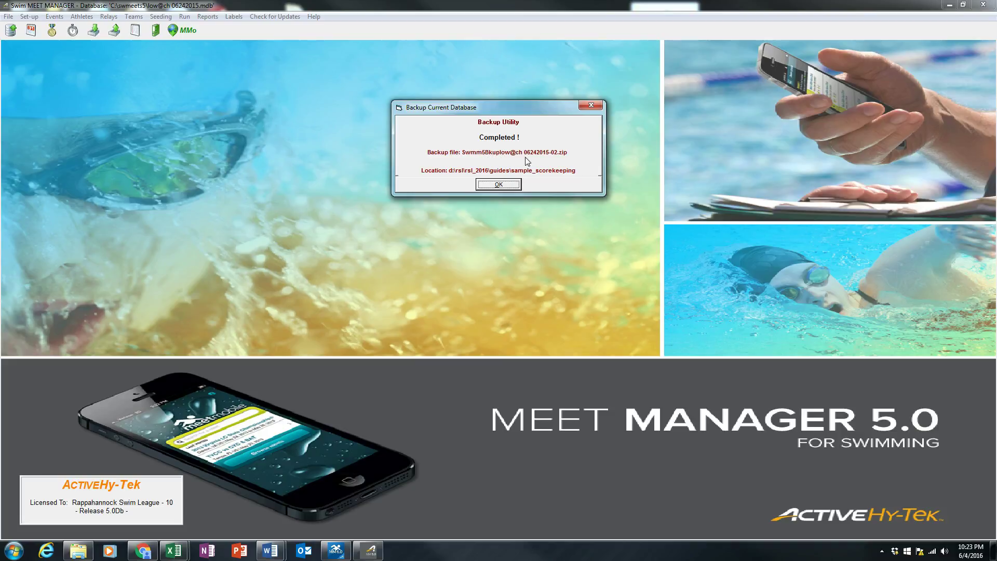
click(499, 184)
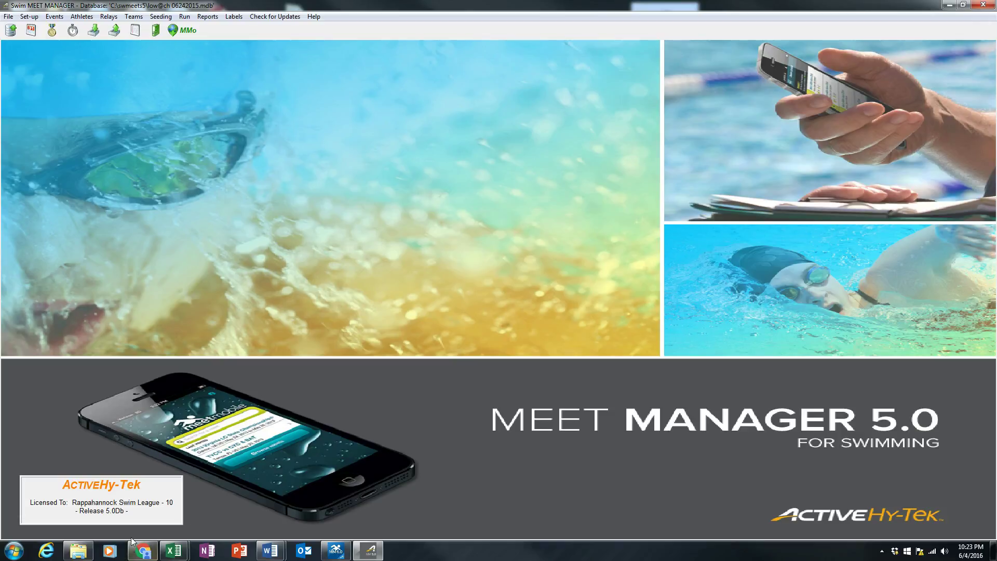
Step: Switch to the file explorer and select low@ch 06242015.pdf, low@ch 06242015.xls and Swmm5Bkuplow@ch 06242015-02.zip together, and return to Meet Manager
mouse_move(143, 551)
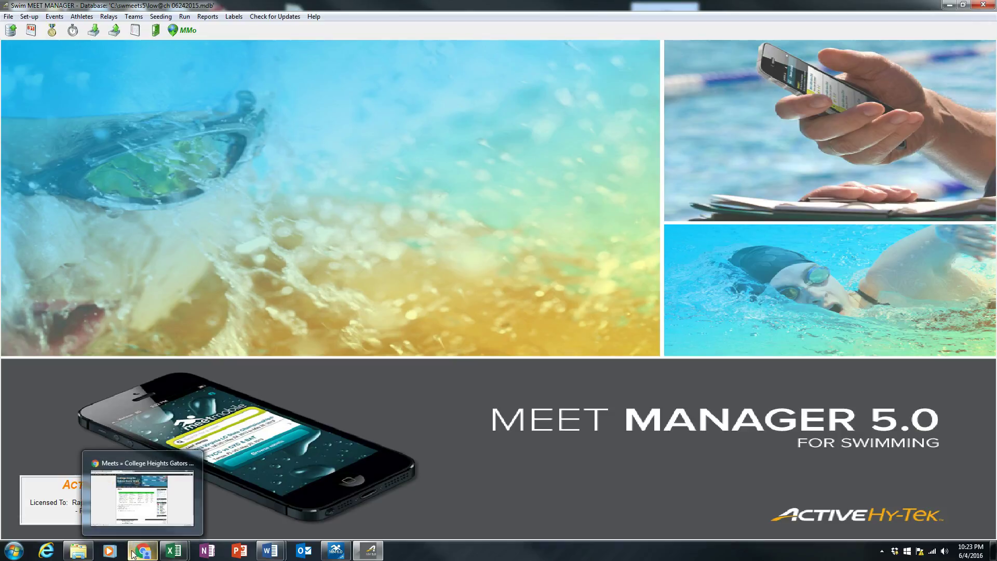
click(83, 550)
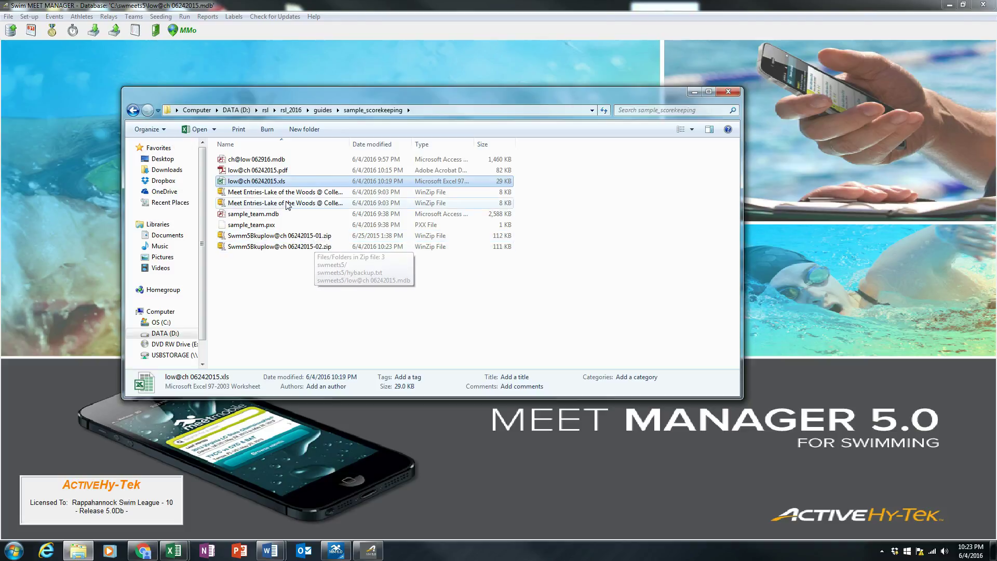
ctrl+click(270, 171)
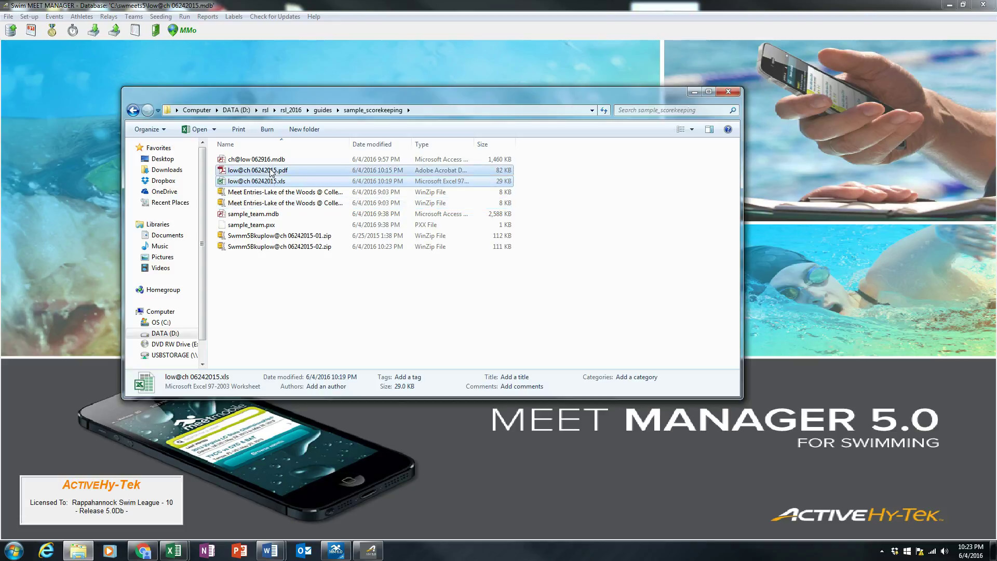
ctrl+click(292, 247)
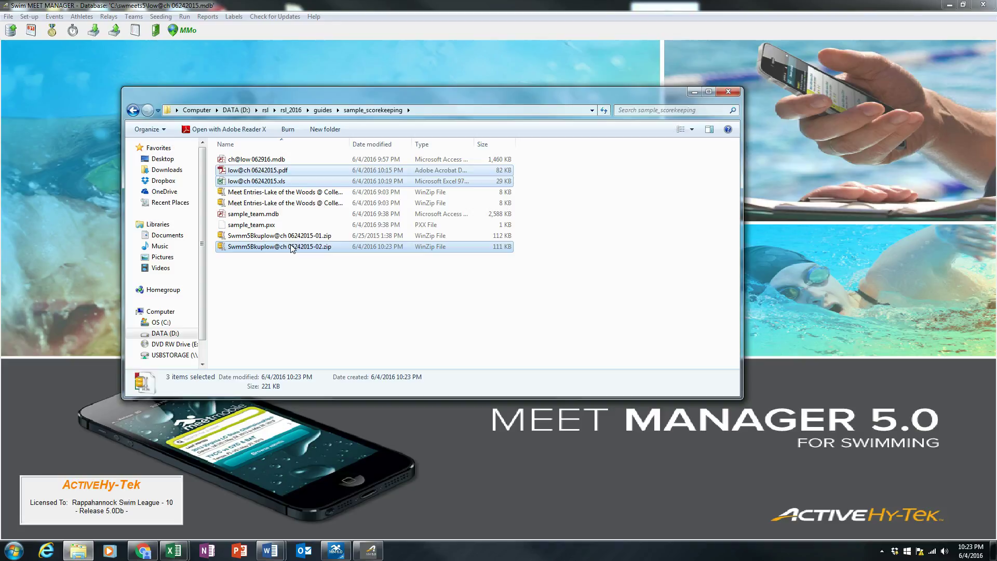
click(530, 6)
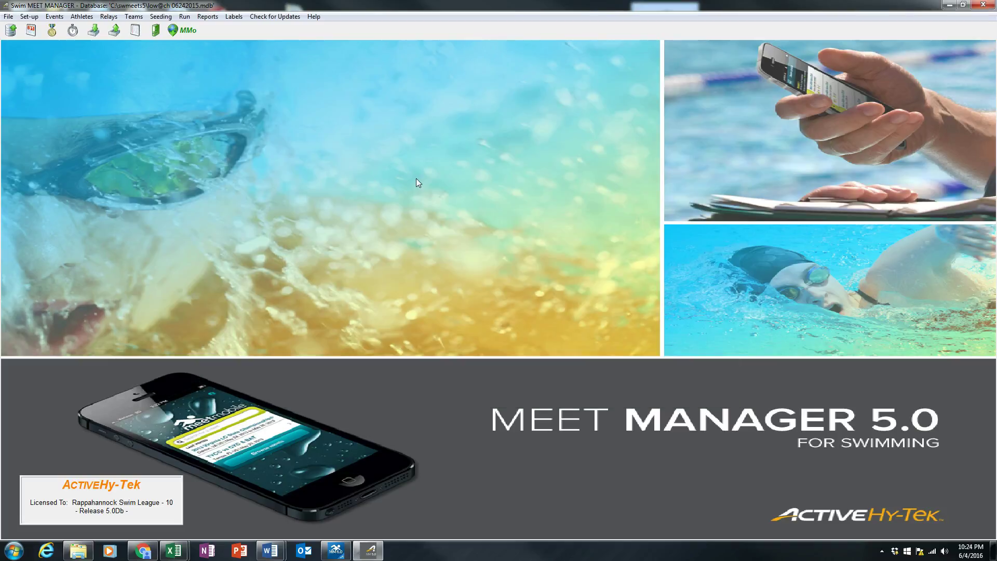